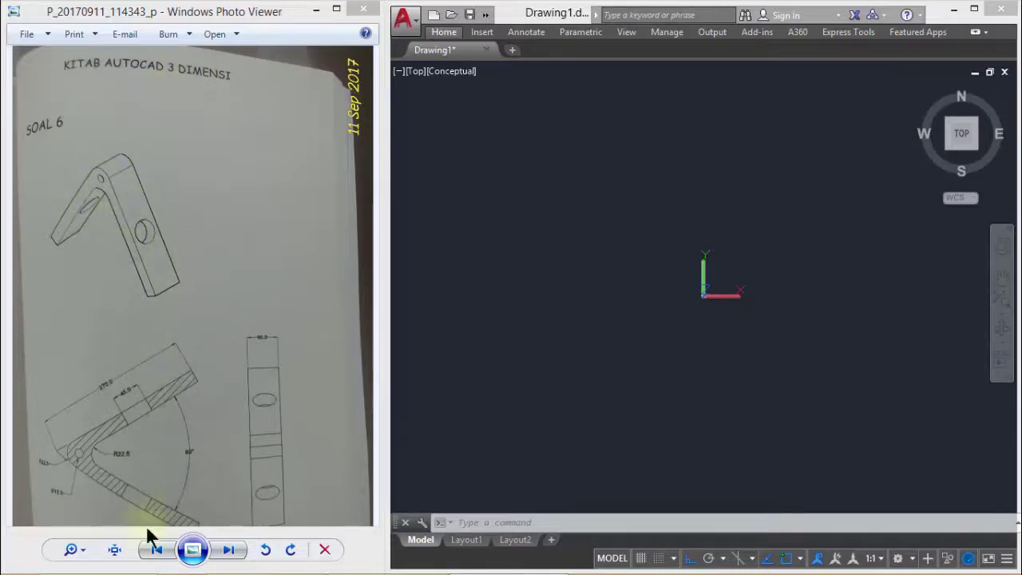
Show the next reference photo with the 270, 45, R22.5 and 60° bracket dimensions, then return to AutoCAD
{"action": "left_click", "coordinate": [229, 550]}
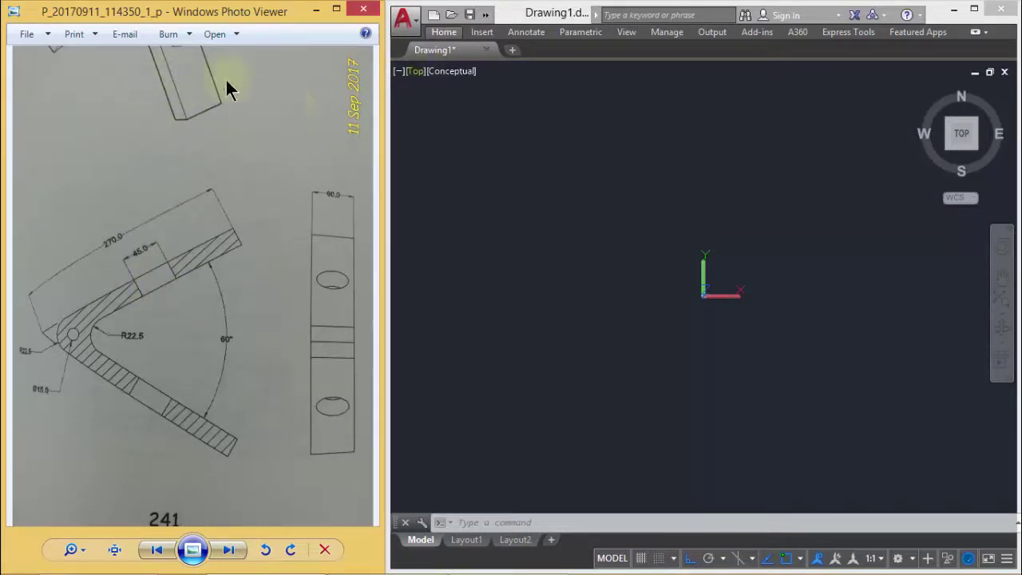
{"action": "left_click", "coordinate": [419, 74]}
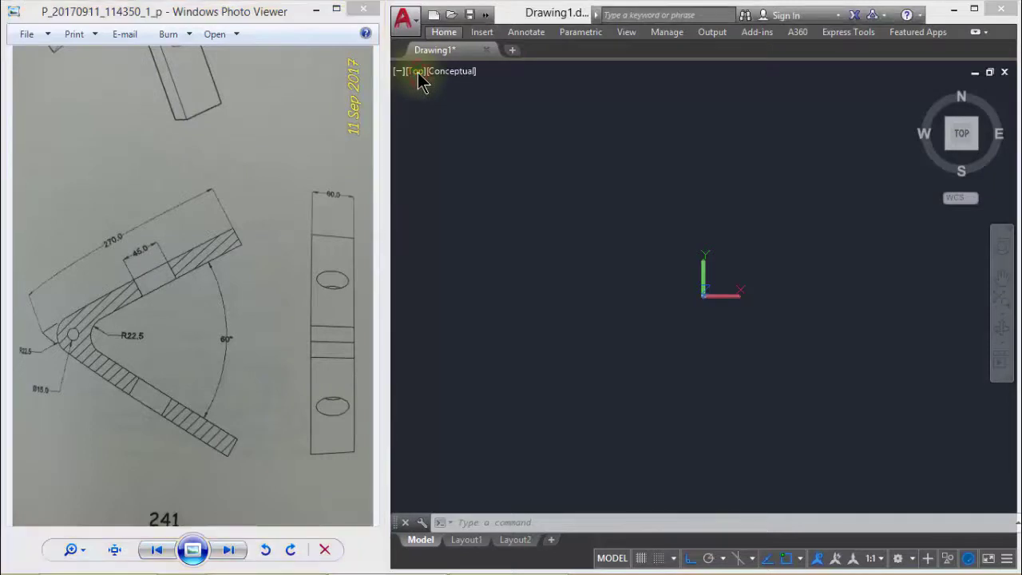
Switch to the Left view and pan the origin toward the lower left
{"action": "left_click", "coordinate": [417, 71]}
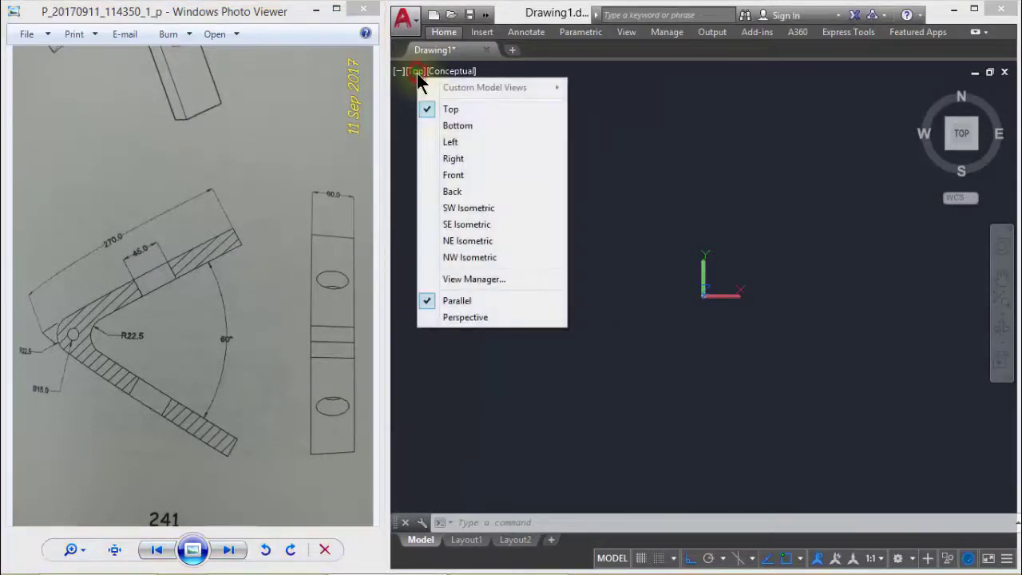
{"action": "left_click", "coordinate": [452, 142]}
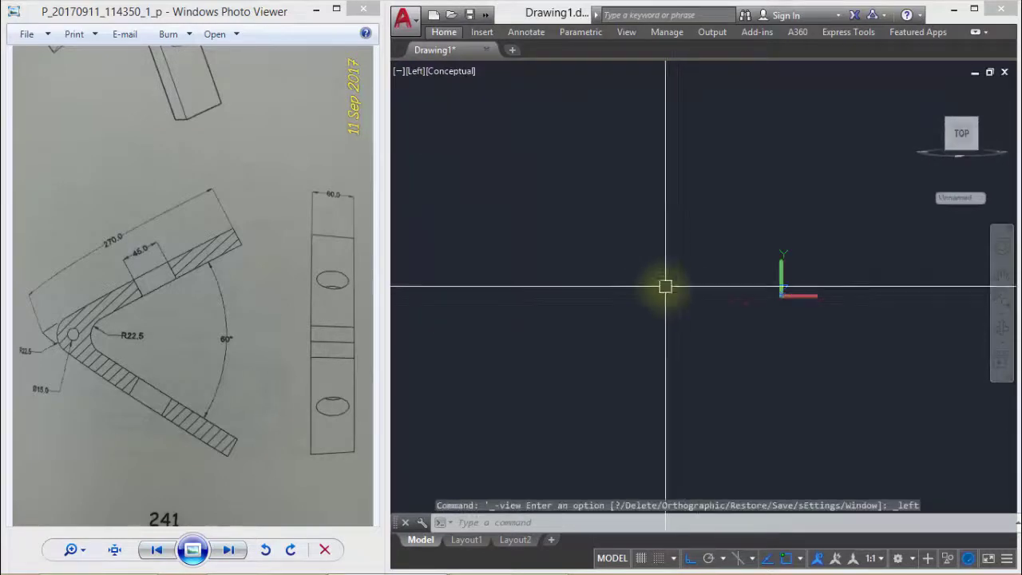
{"action": "middle_click_drag", "start_coordinate": [813, 290], "coordinate": [538, 335]}
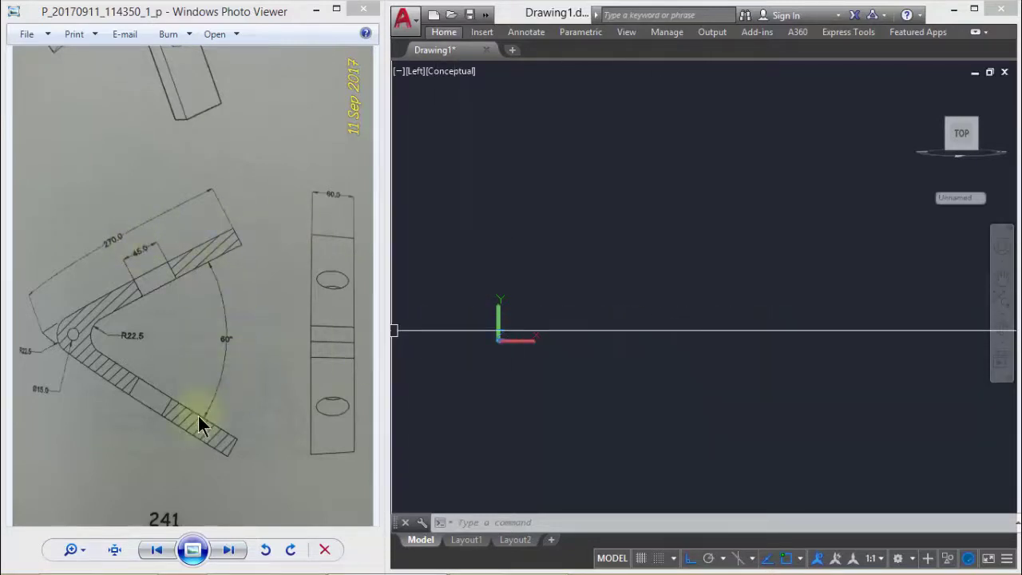
{"action": "middle_click_drag", "start_coordinate": [700, 296], "coordinate": [645, 329]}
{"action": "key", "text": "Return"}
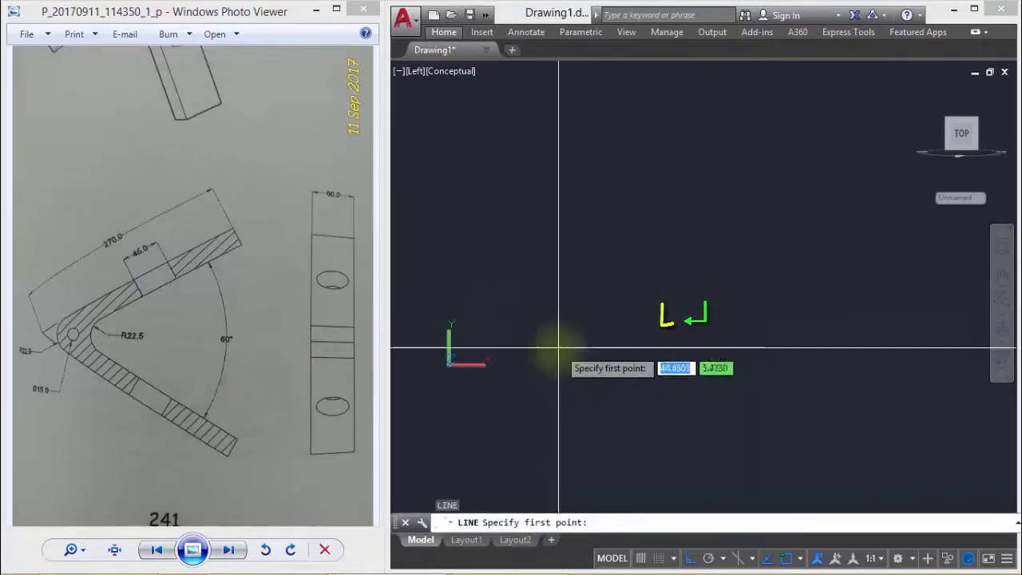
{"action": "left_click", "coordinate": [530, 335]}
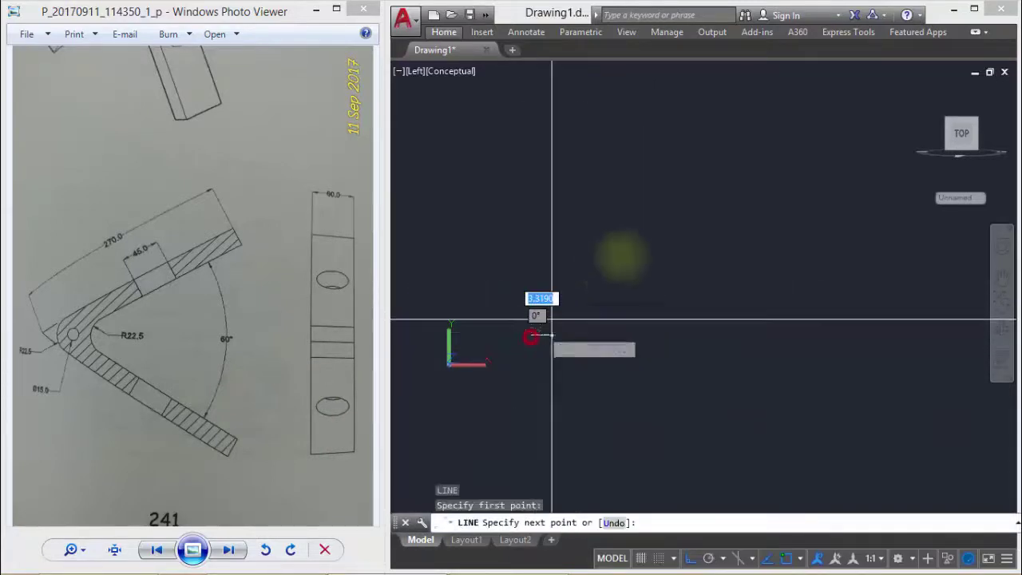
{"action": "key", "text": "F8"}
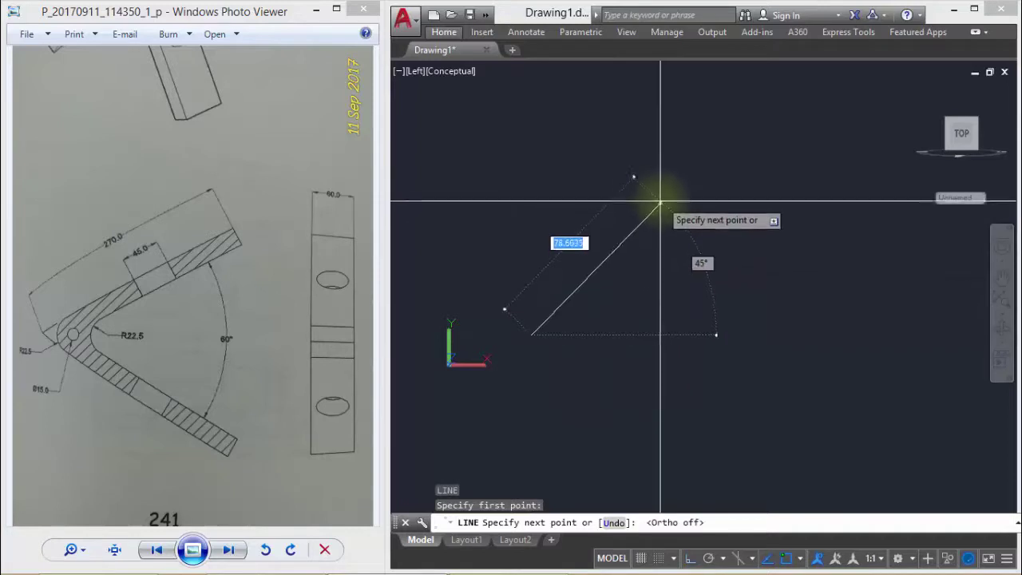
{"action": "key", "text": "F8"}
{"action": "type", "text": "270"}
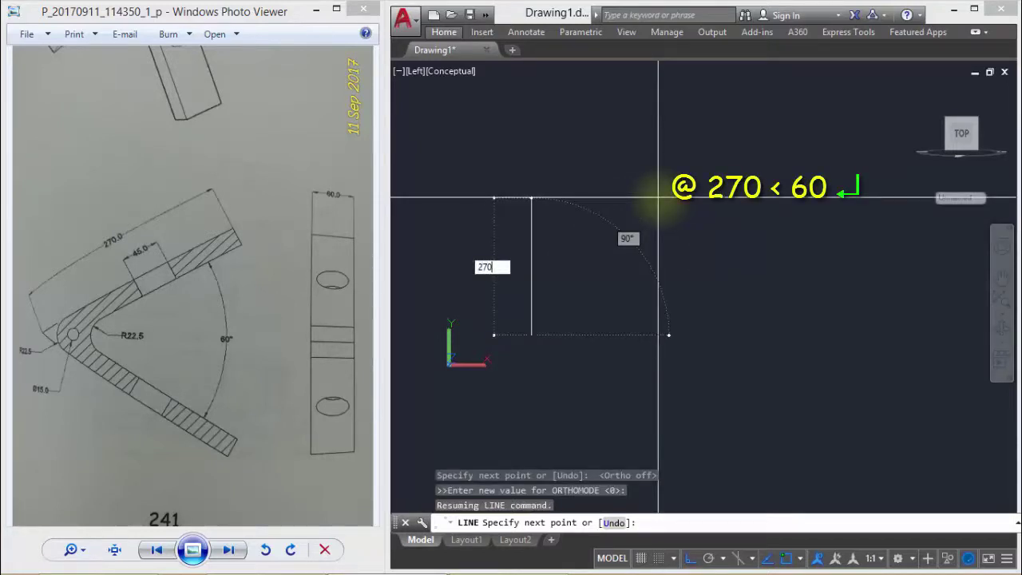
{"action": "type", "text": "<60"}
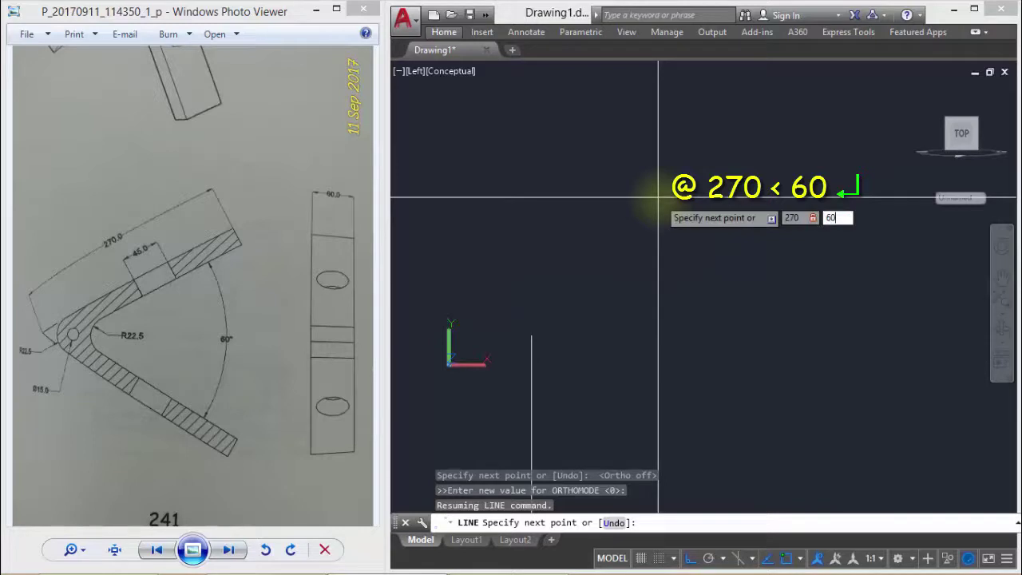
{"action": "key", "text": "Return"}
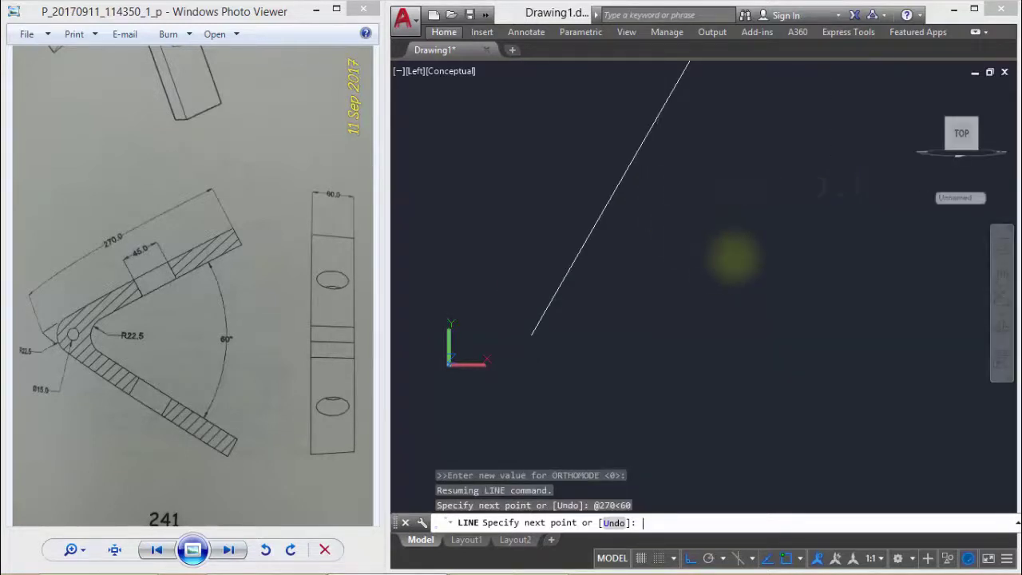
{"action": "type", "text": "z"}
{"action": "key", "text": "Return"}
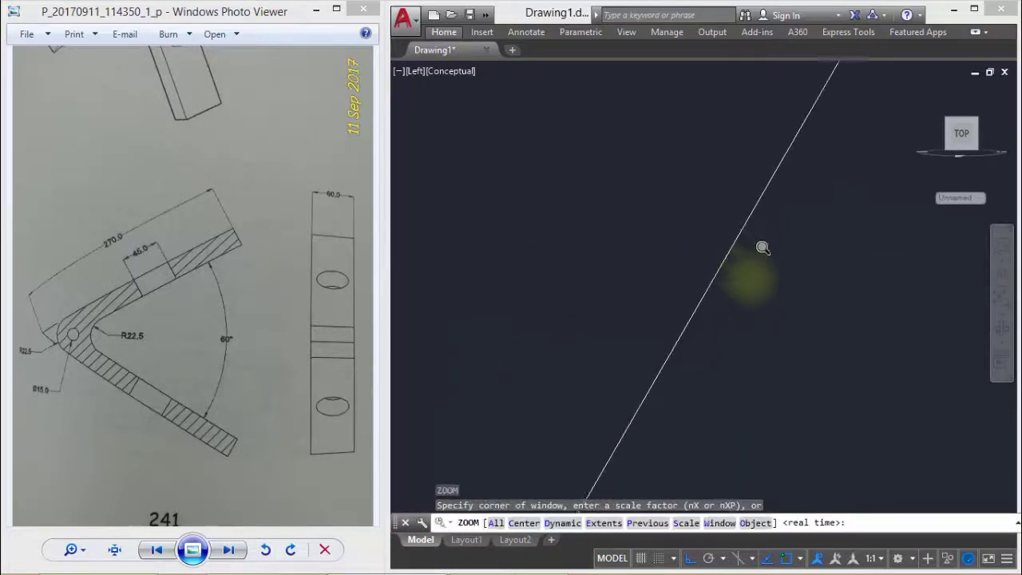
{"action": "type", "text": "a"}
{"action": "key", "text": "Return"}
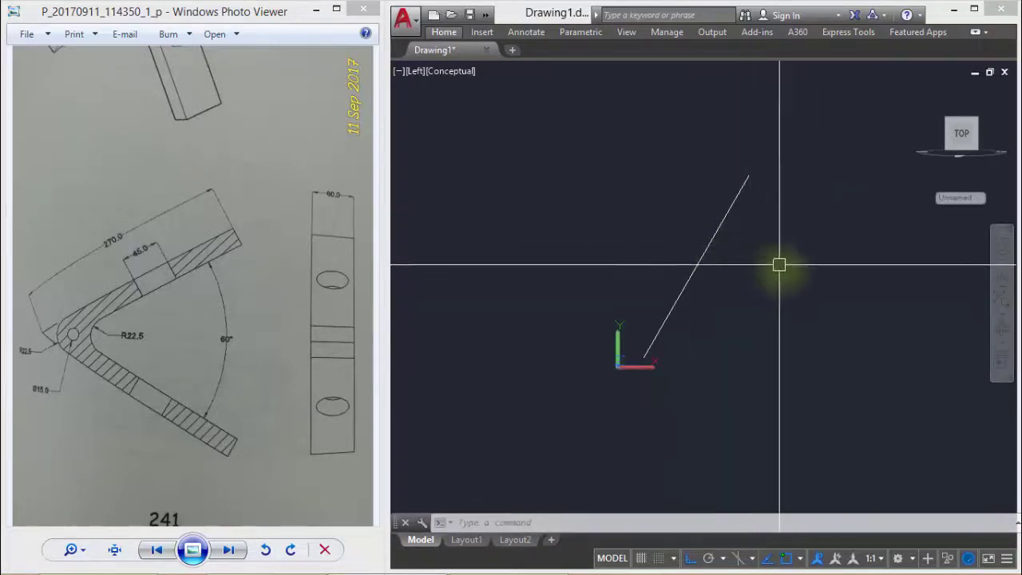
Mirror the 60° line about a vertical axis through its top end, keeping the original
{"action": "middle_click_drag", "start_coordinate": [774, 266], "coordinate": [754, 269]}
{"action": "type", "text": "mi"}
{"action": "key", "text": "Return"}
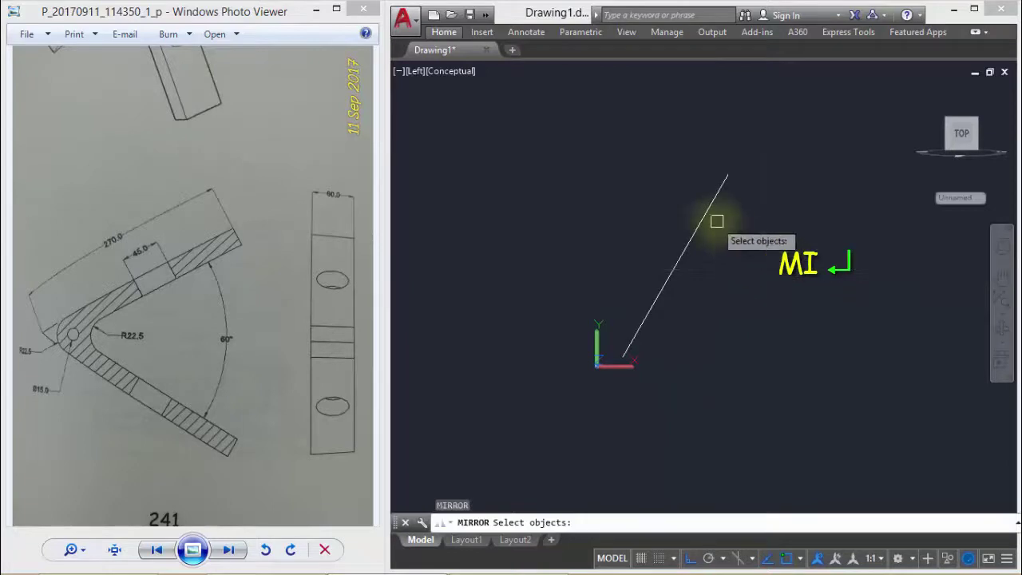
{"action": "key", "text": "Return"}
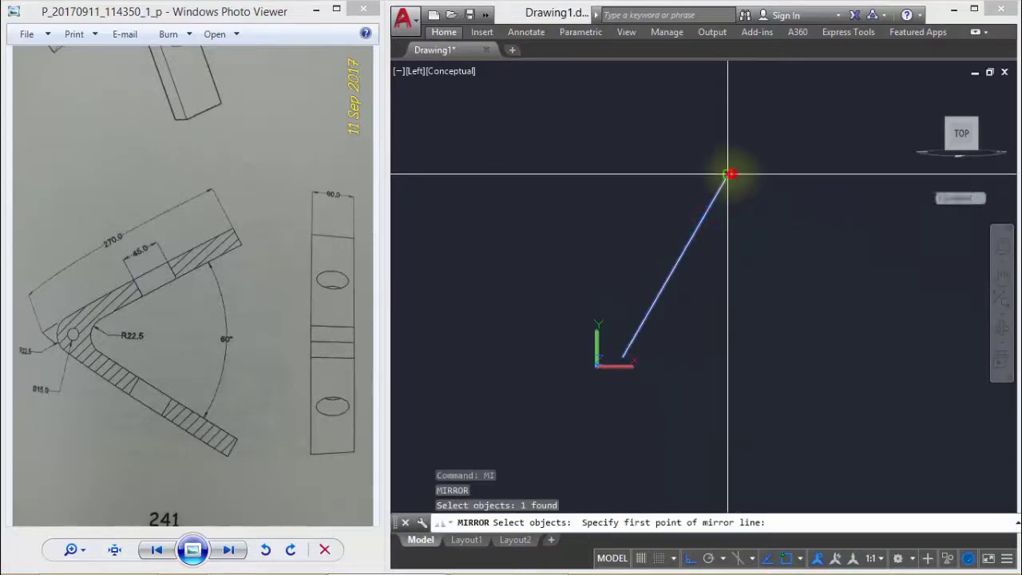
{"action": "left_click", "coordinate": [727, 175]}
{"action": "key", "text": "F8"}
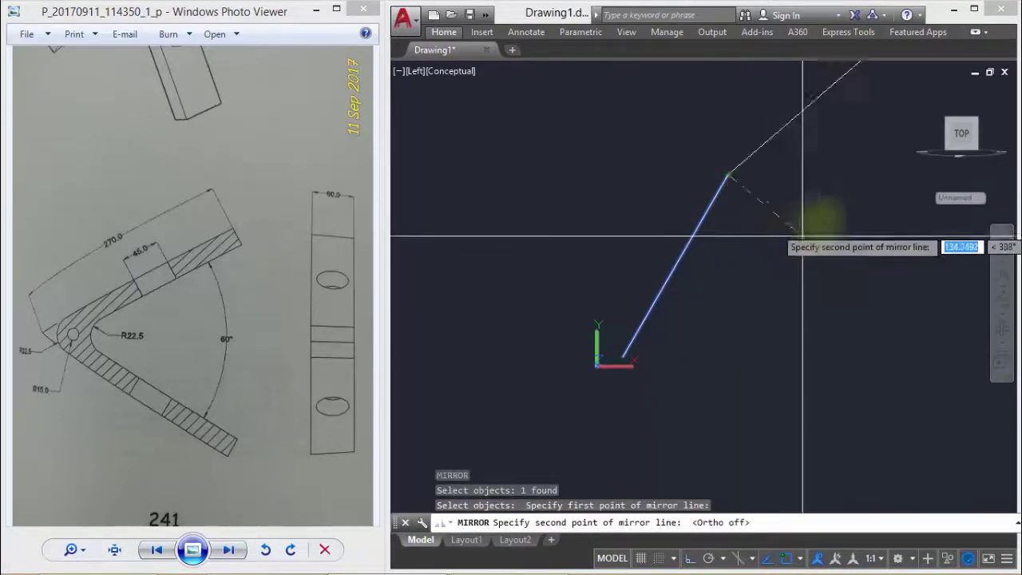
{"action": "key", "text": "F8"}
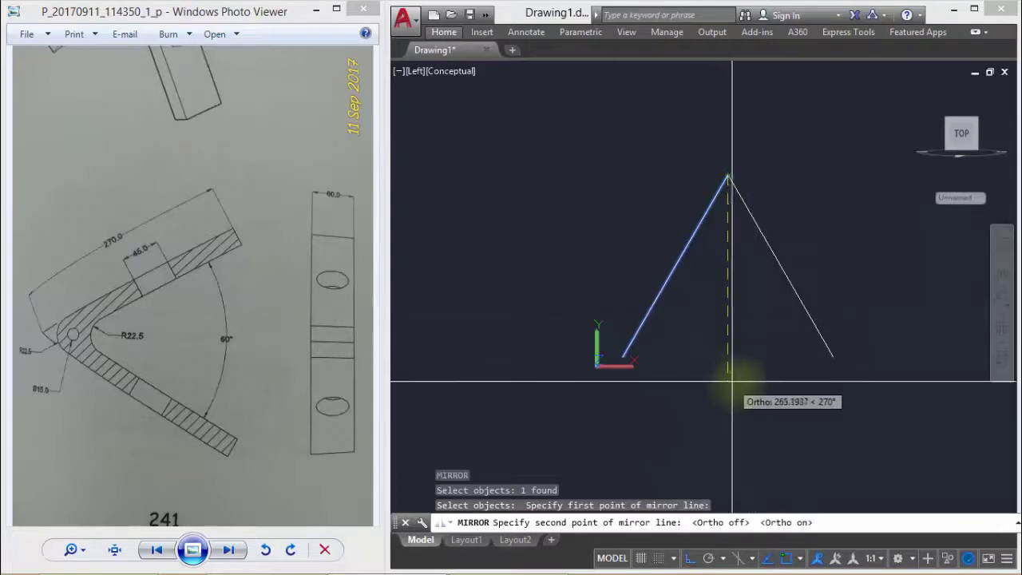
{"action": "left_click", "coordinate": [746, 389]}
{"action": "key", "text": "Return"}
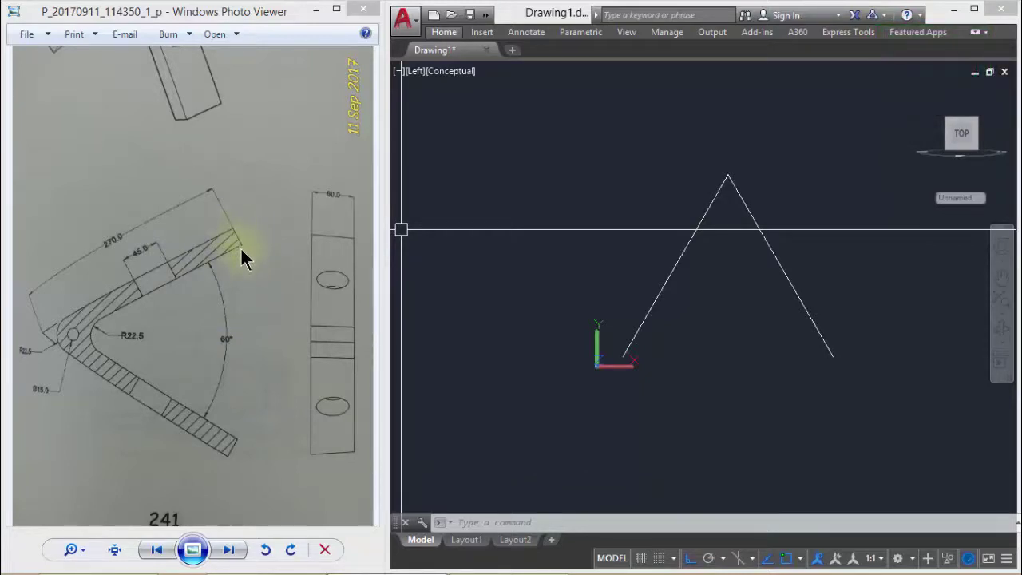
Offset both legs 30 units toward the inside of the V
{"action": "type", "text": "o"}
{"action": "key", "text": "Return"}
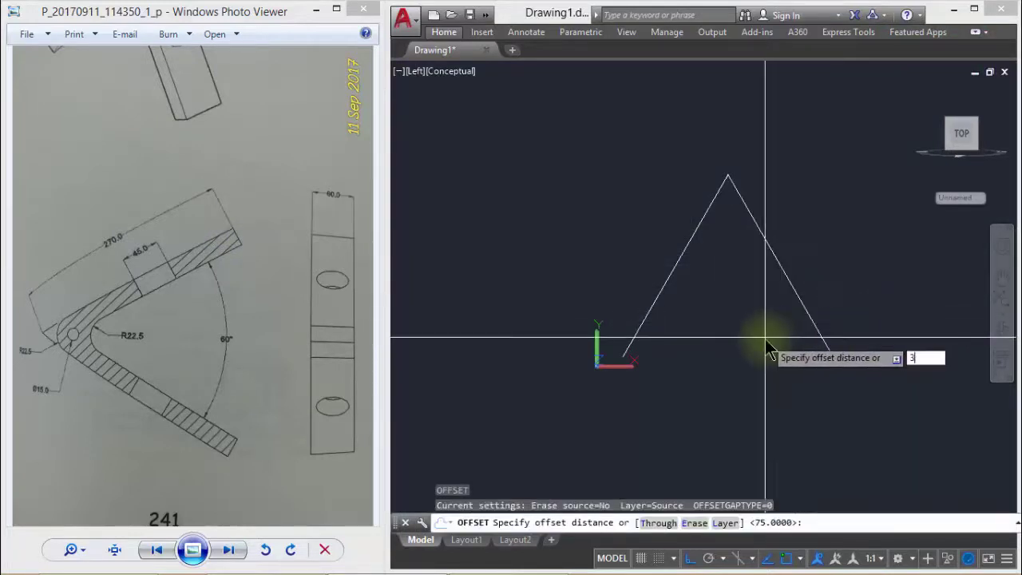
{"action": "key", "text": "Return"}
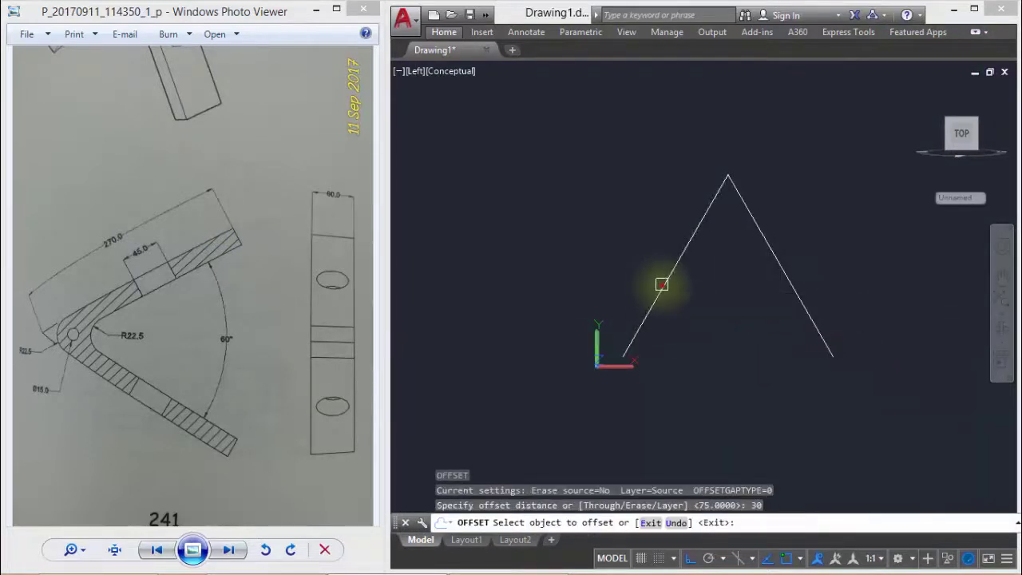
{"action": "left_click", "coordinate": [661, 285]}
{"action": "left_click", "coordinate": [691, 296]}
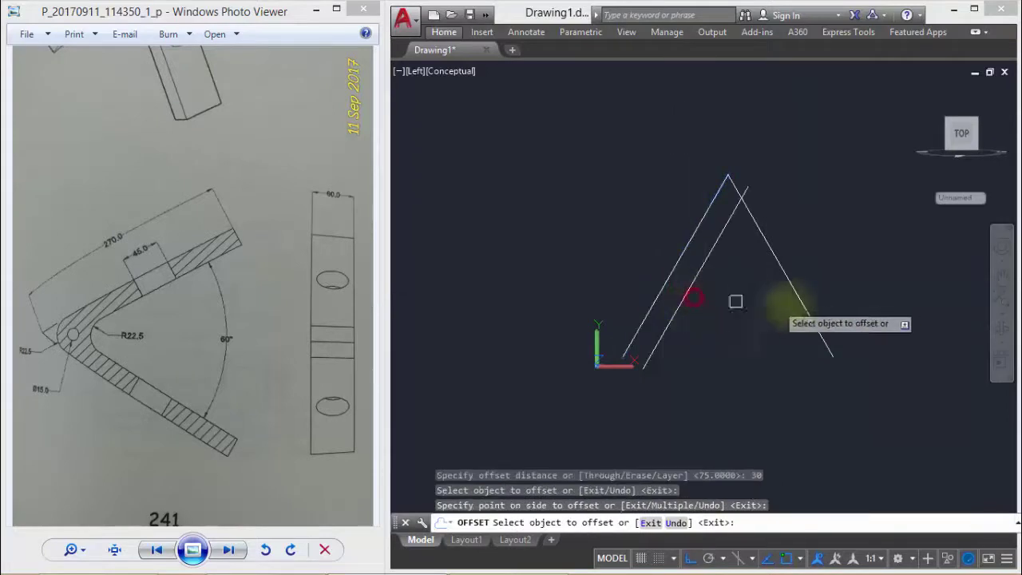
{"action": "left_click", "coordinate": [799, 297]}
{"action": "left_click", "coordinate": [757, 310]}
{"action": "key", "text": "Return"}
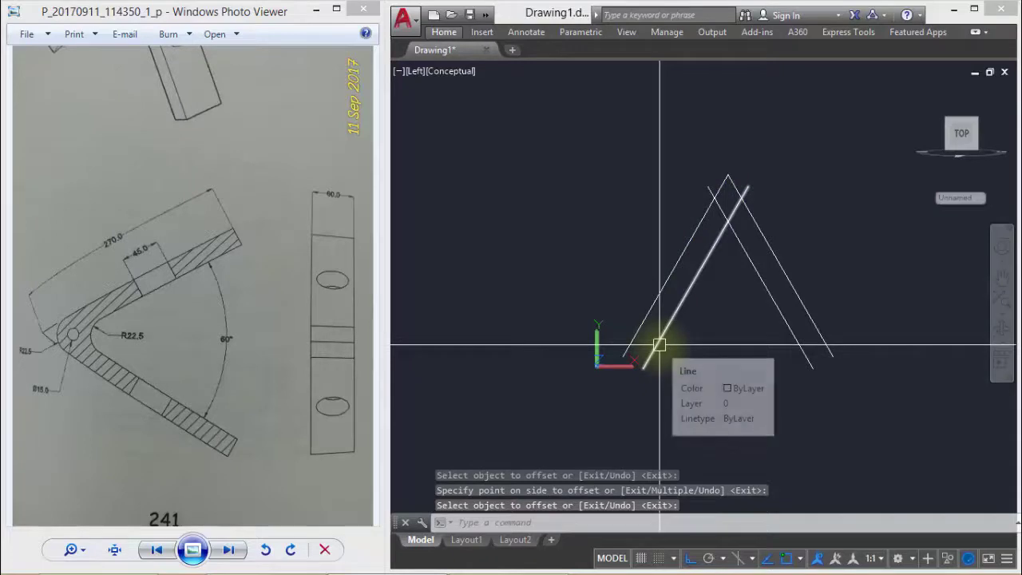
Draw short lines closing off the lower ends of both legs
{"action": "type", "text": "l"}
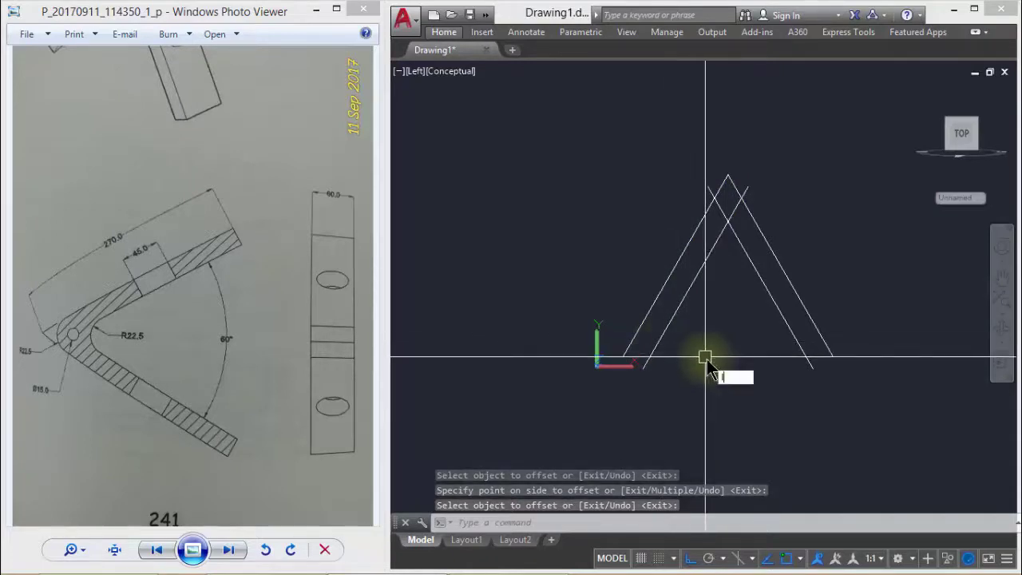
{"action": "key", "text": "Return"}
{"action": "left_click", "coordinate": [643, 368]}
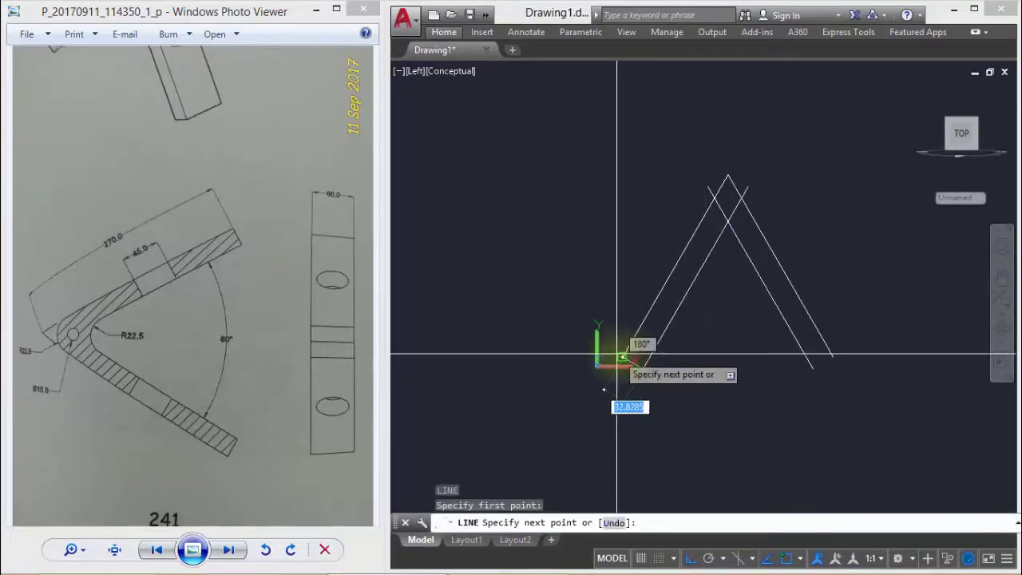
{"action": "left_click", "coordinate": [622, 355]}
{"action": "key", "text": "Return"}
{"action": "key", "text": "Return"}
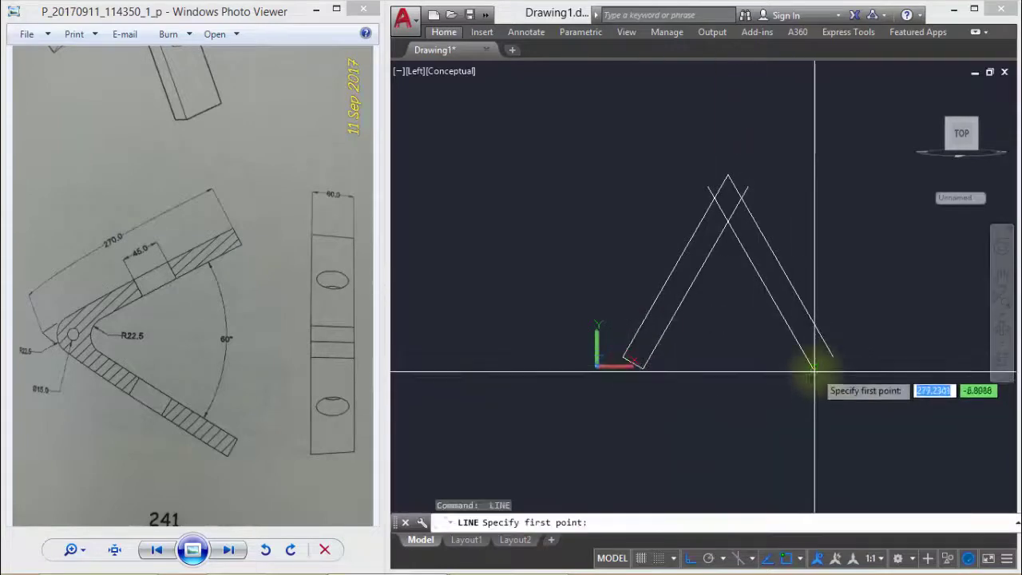
{"action": "left_click", "coordinate": [833, 355]}
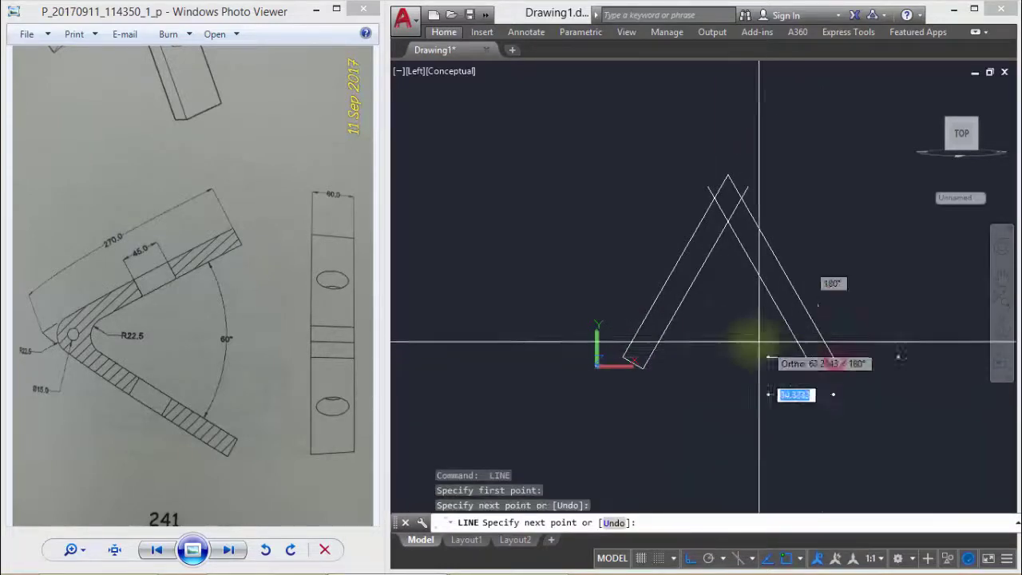
{"action": "left_click", "coordinate": [813, 367]}
{"action": "key", "text": "Return"}
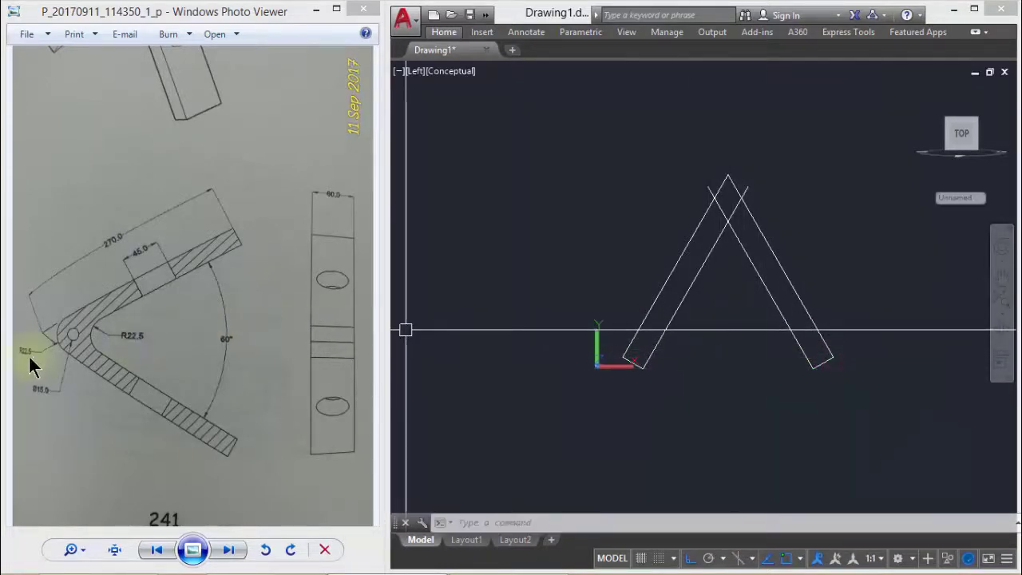
{"action": "scroll", "coordinate": [734, 246], "scroll_direction": "up", "scroll_amount": 3}
Fillet the two outer apex lines with a 22.5 radius
{"action": "type", "text": "f"}
{"action": "key", "text": "Return"}
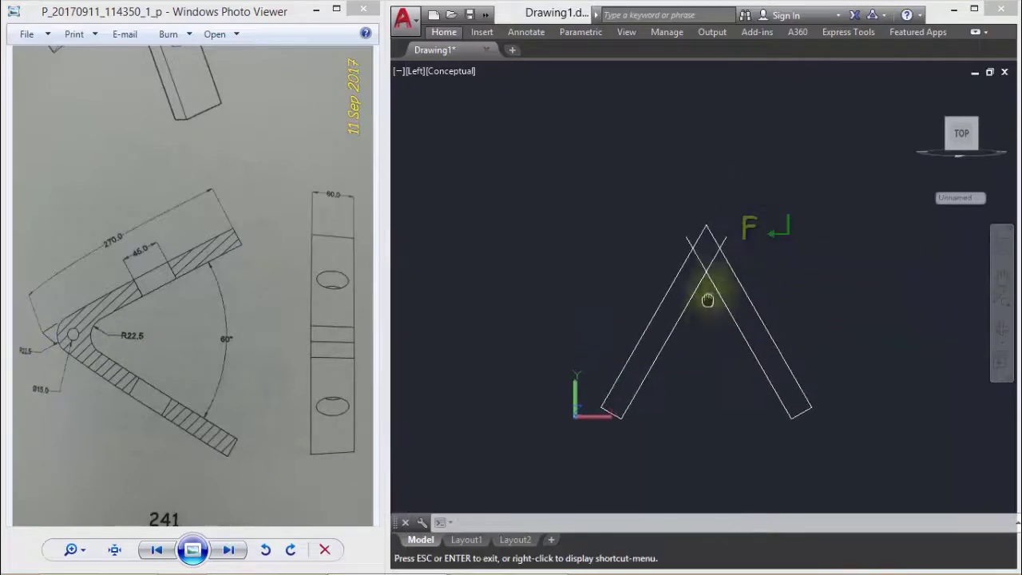
{"action": "scroll", "coordinate": [716, 253], "scroll_direction": "up", "scroll_amount": 2}
{"action": "scroll", "coordinate": [717, 253], "scroll_direction": "up", "scroll_amount": 2}
{"action": "type", "text": "f"}
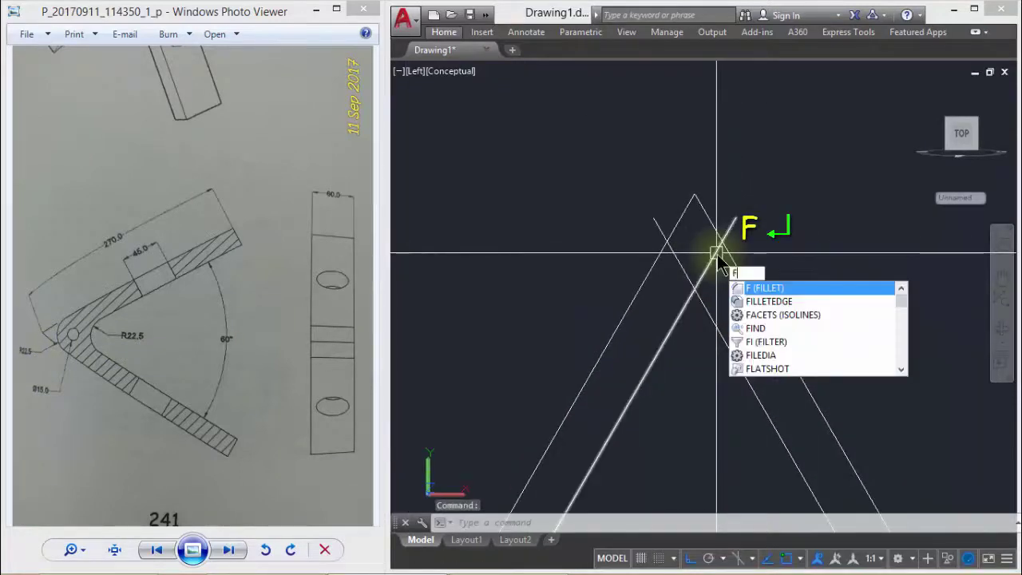
{"action": "key", "text": "Return"}
{"action": "key", "text": "Return"}
{"action": "type", "text": "22.5"}
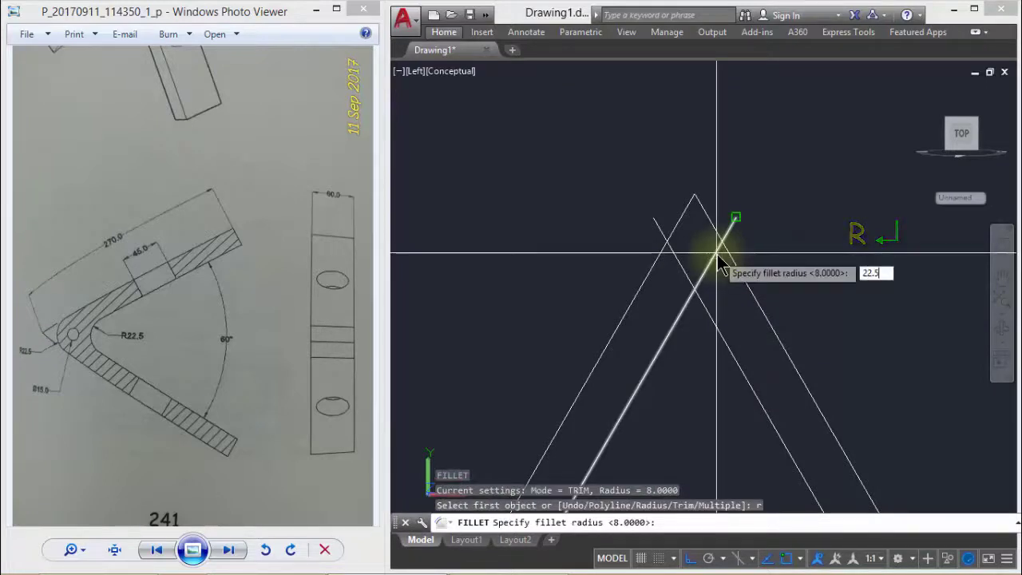
{"action": "key", "text": "Return"}
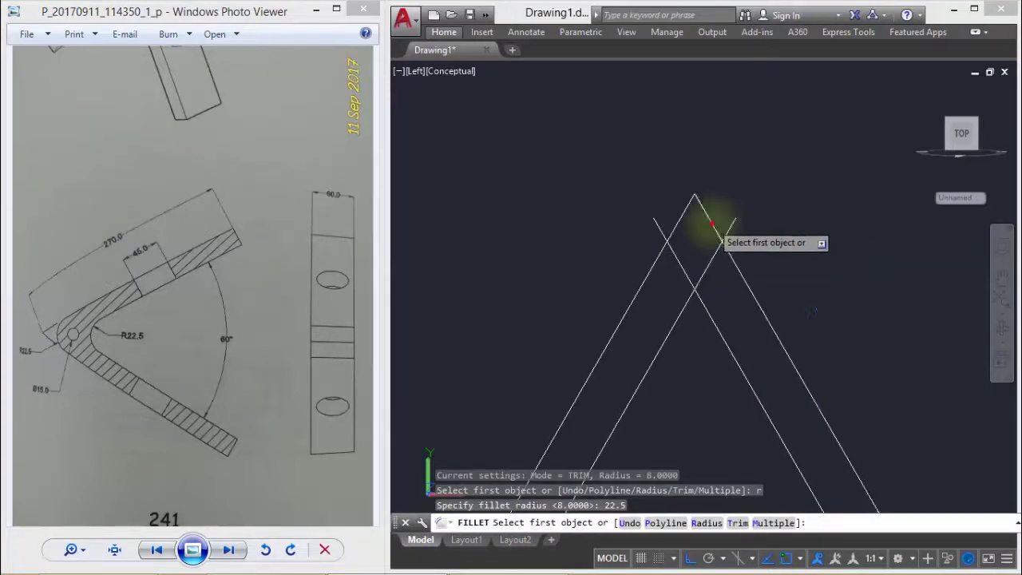
{"action": "left_click", "coordinate": [711, 223]}
{"action": "left_click", "coordinate": [677, 223]}
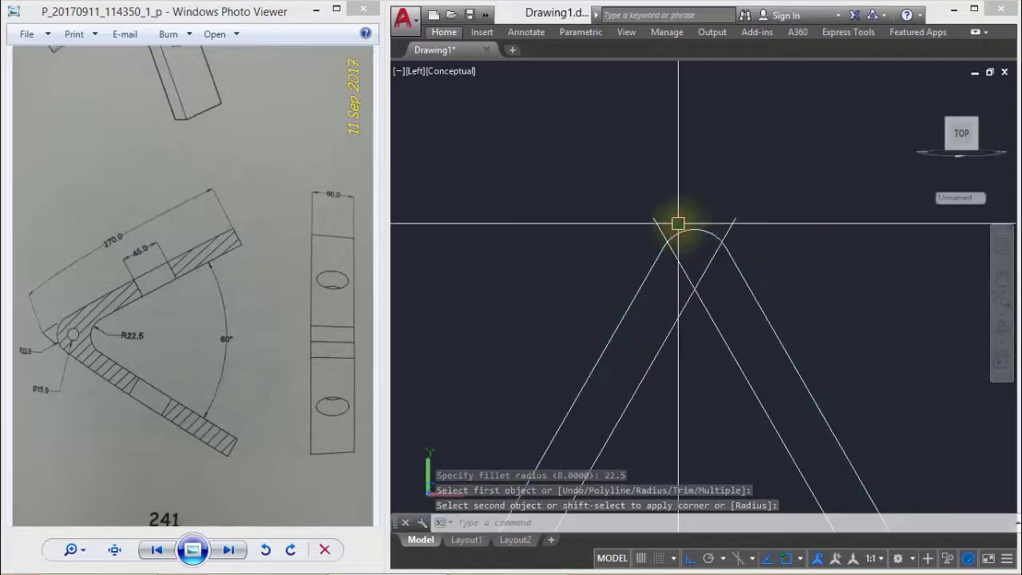
{"action": "key", "text": "Return"}
{"action": "key", "text": "Escape"}
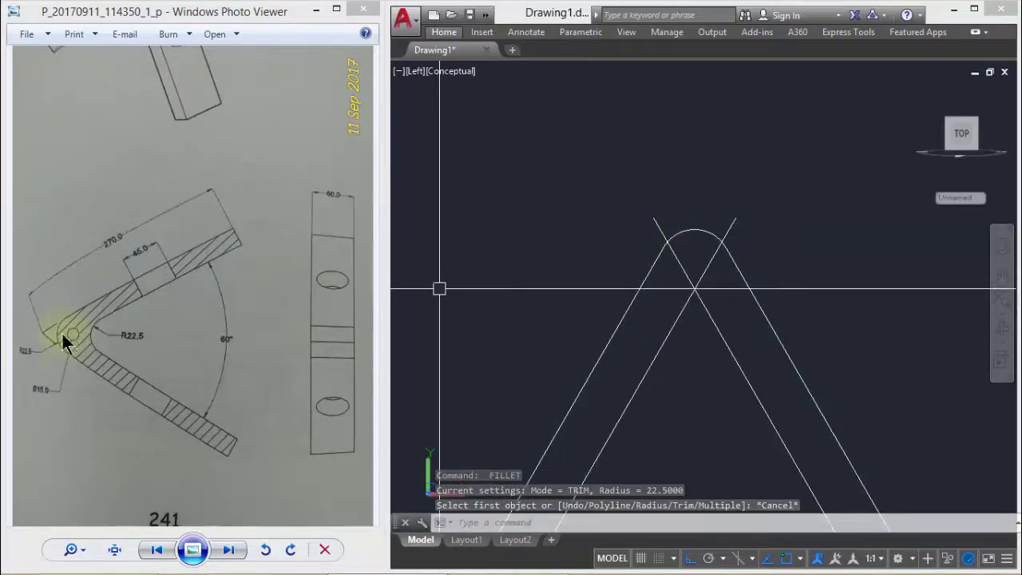
{"action": "type", "text": "c"}
{"action": "key", "text": "Return"}
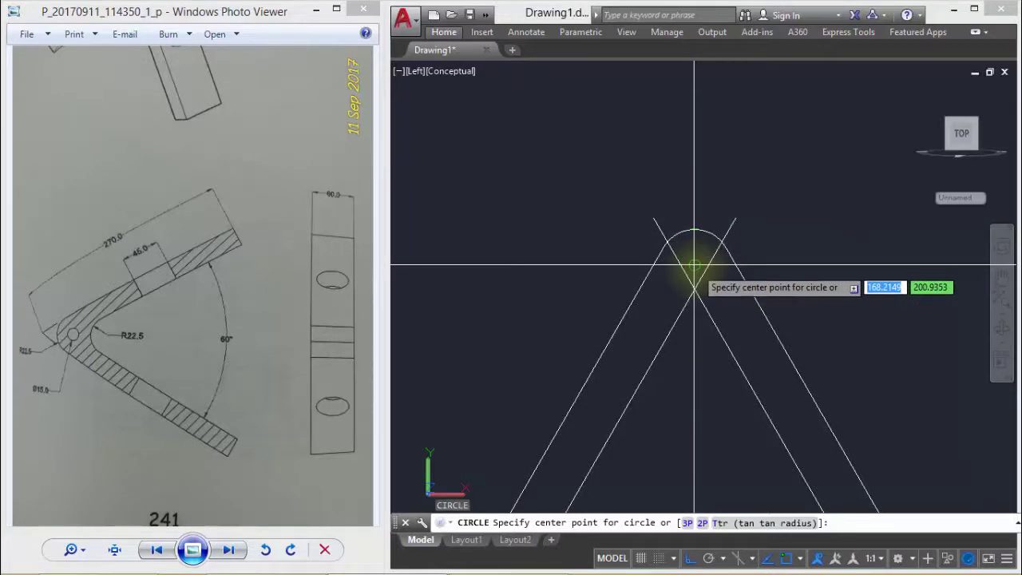
Draw a diameter 15 circle centred on the apex arc's centre
{"action": "left_click", "coordinate": [694, 264]}
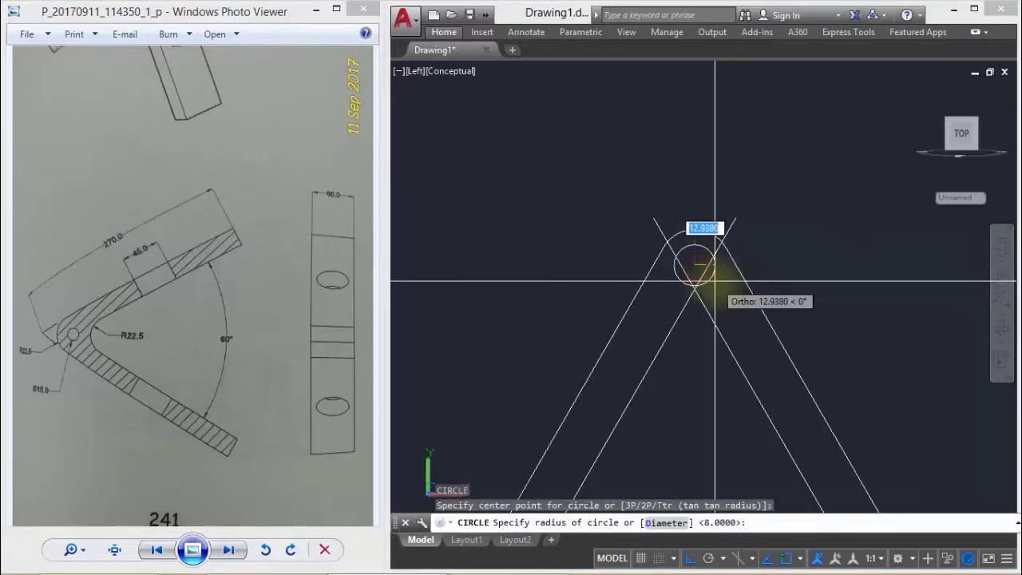
{"action": "type", "text": "d"}
{"action": "key", "text": "Return"}
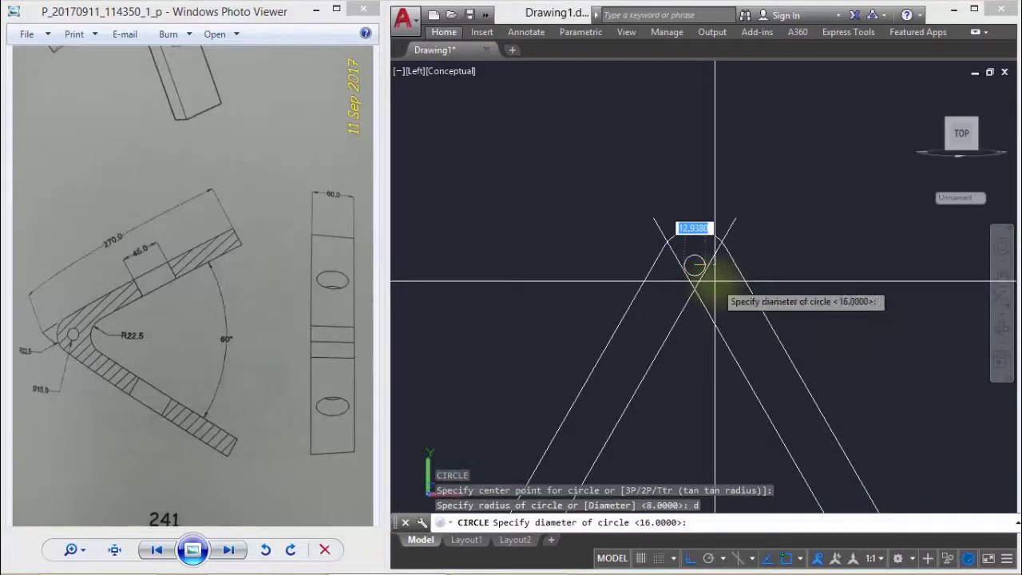
{"action": "type", "text": "15"}
{"action": "key", "text": "Return"}
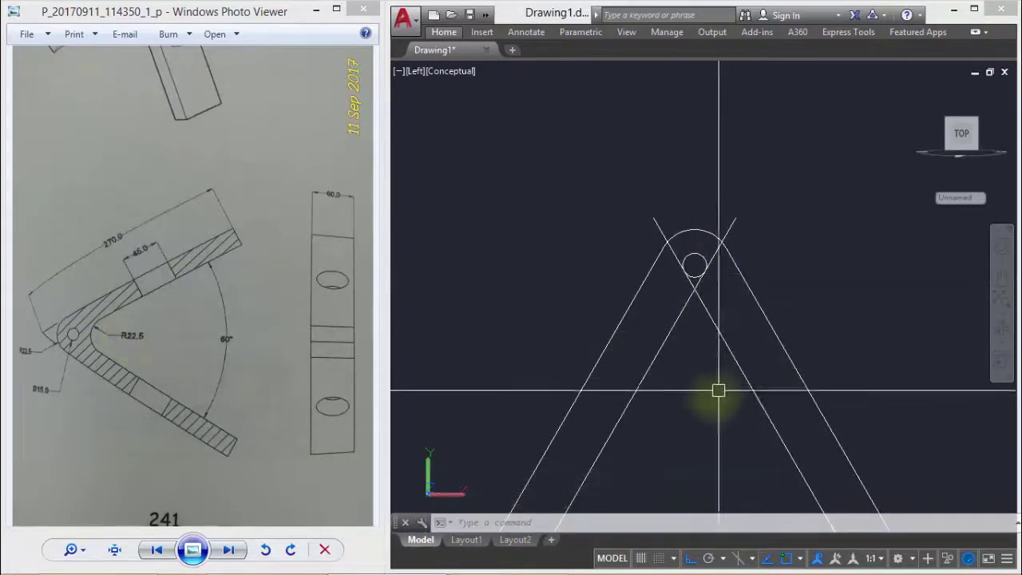
Fillet the two inner lines with radius 22.5 to round the inside corner
{"action": "middle_click_drag", "start_coordinate": [719, 390], "coordinate": [694, 335]}
{"action": "type", "text": "F"}
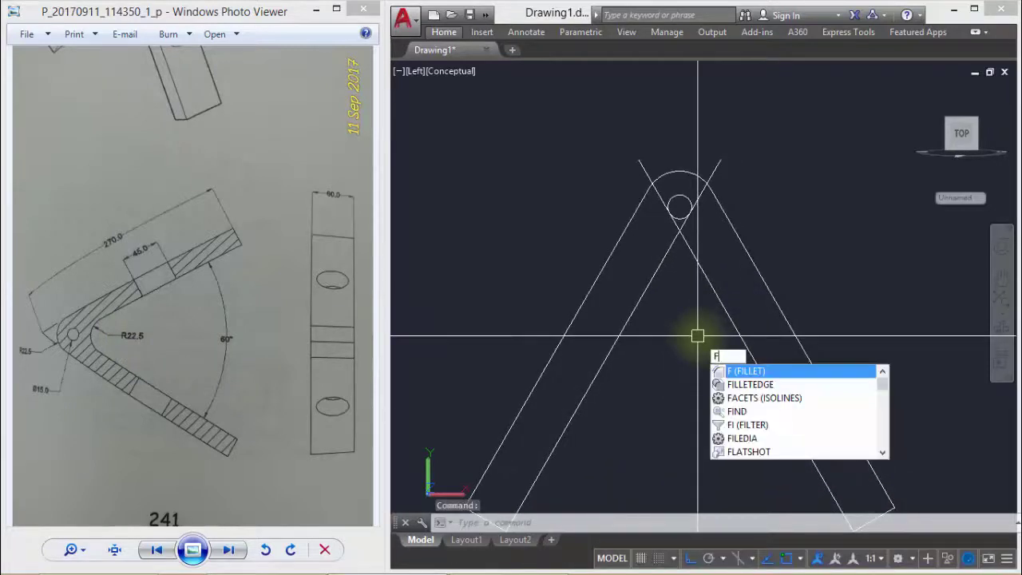
{"action": "key", "text": "Return"}
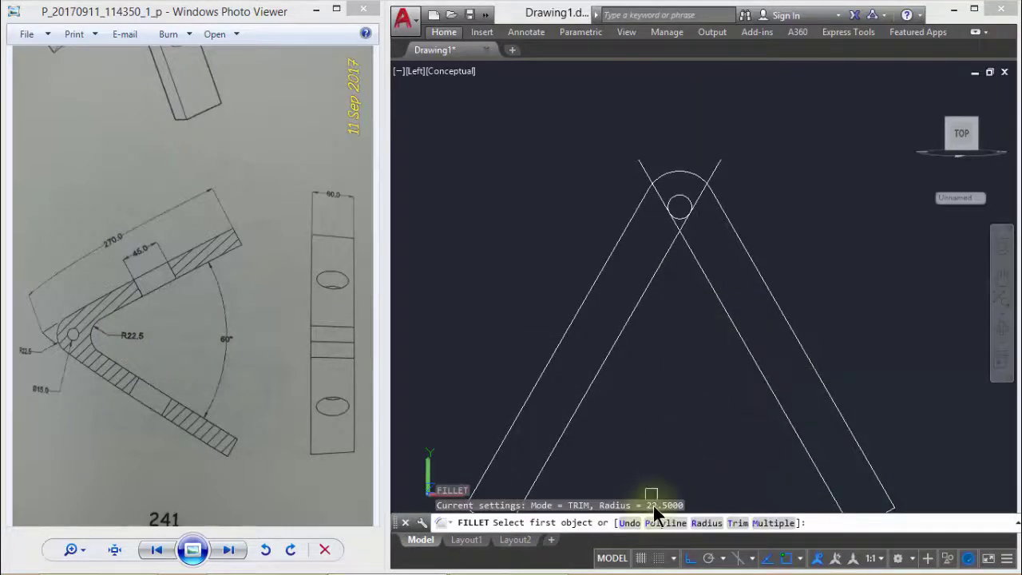
{"action": "left_click", "coordinate": [726, 305]}
{"action": "left_click", "coordinate": [635, 311]}
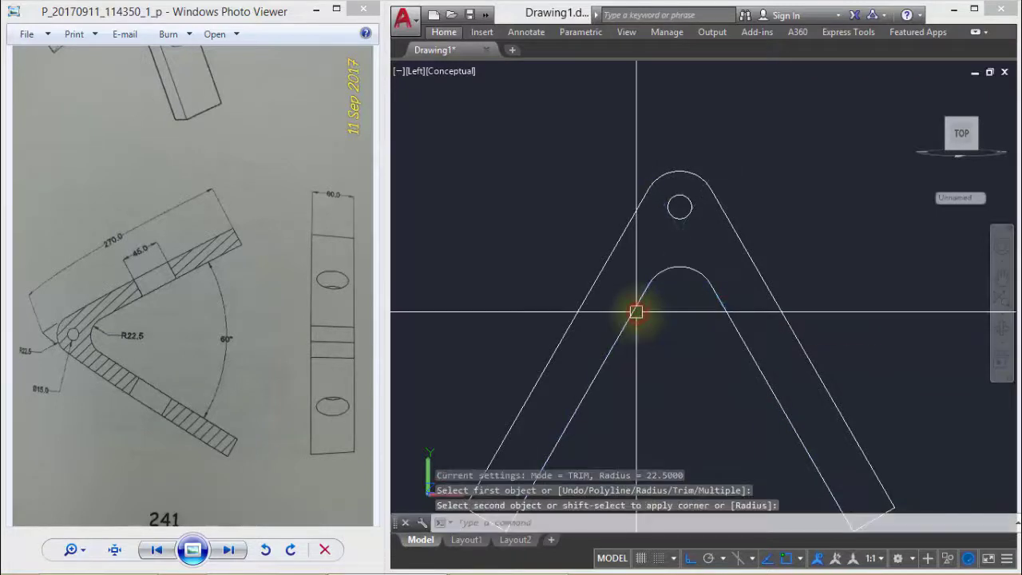
{"action": "left_click", "coordinate": [920, 91]}
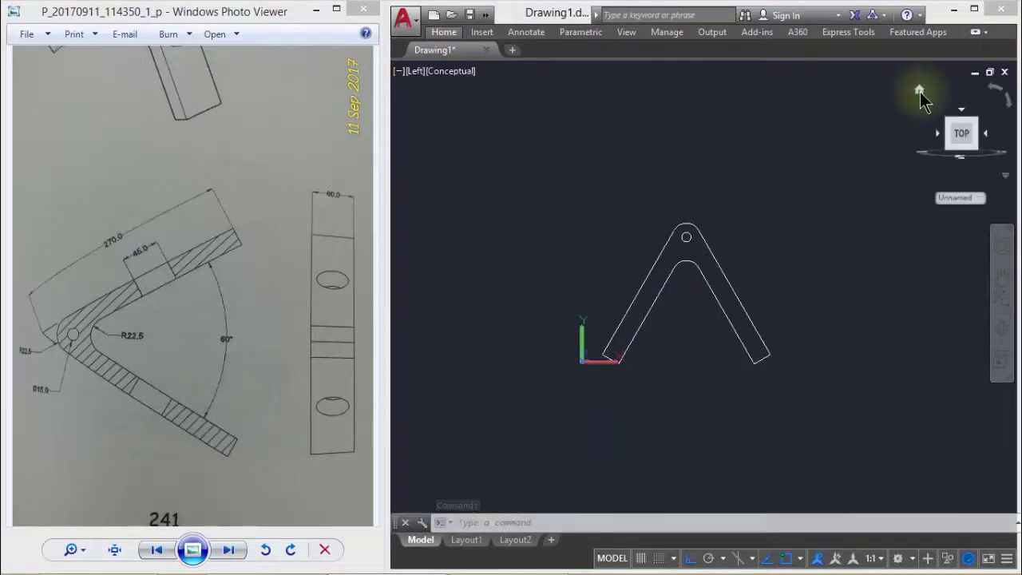
Press-pull the enclosed bracket region 60 units into a solid, leaving the apex hole open
{"action": "middle_click_drag", "start_coordinate": [727, 331], "coordinate": [783, 253], "text": "shift"}
{"action": "type", "text": "presspull"}
{"action": "key", "text": "Return"}
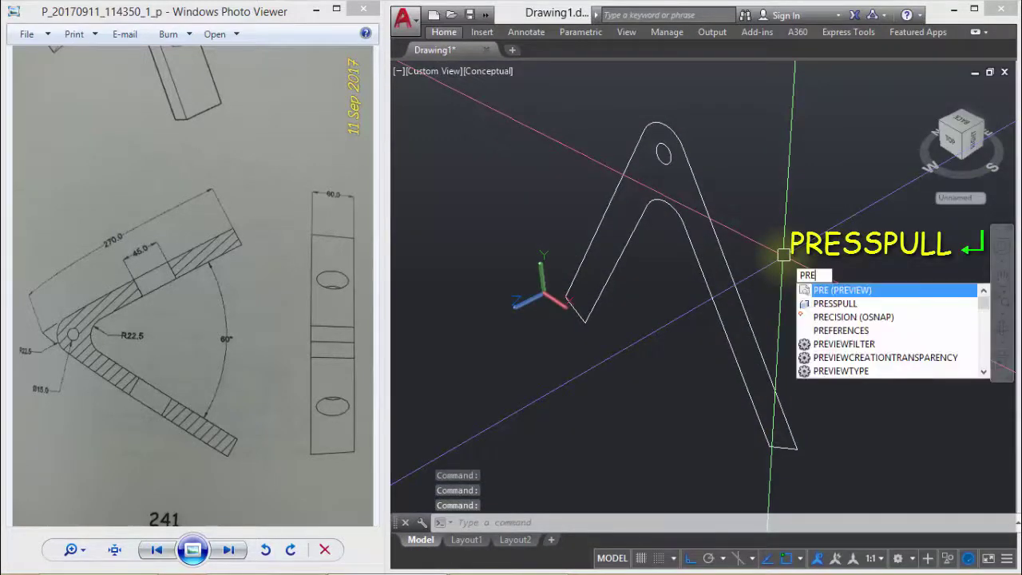
{"action": "type", "text": "s"}
{"action": "left_click", "coordinate": [834, 289]}
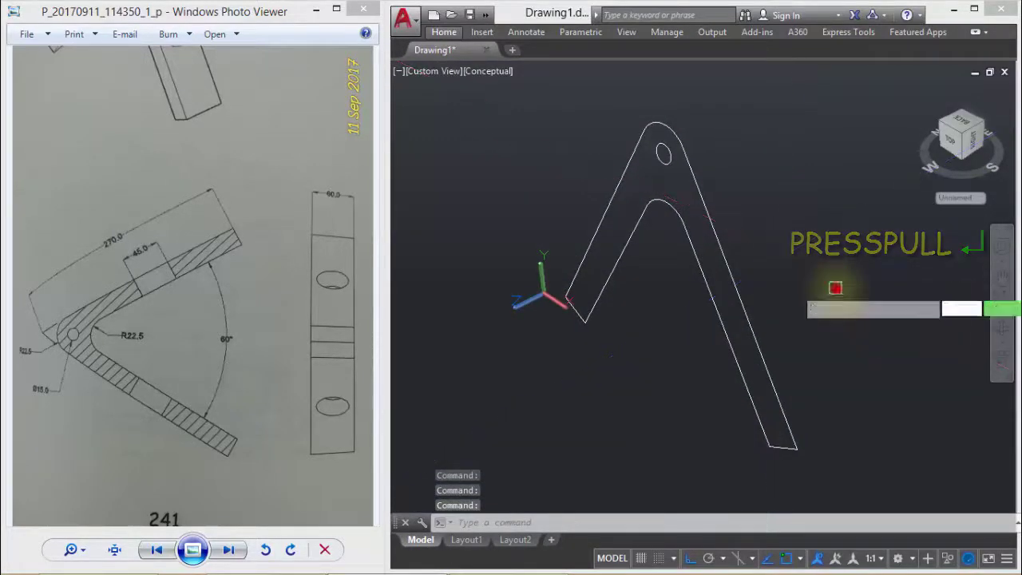
{"action": "left_click", "coordinate": [673, 187]}
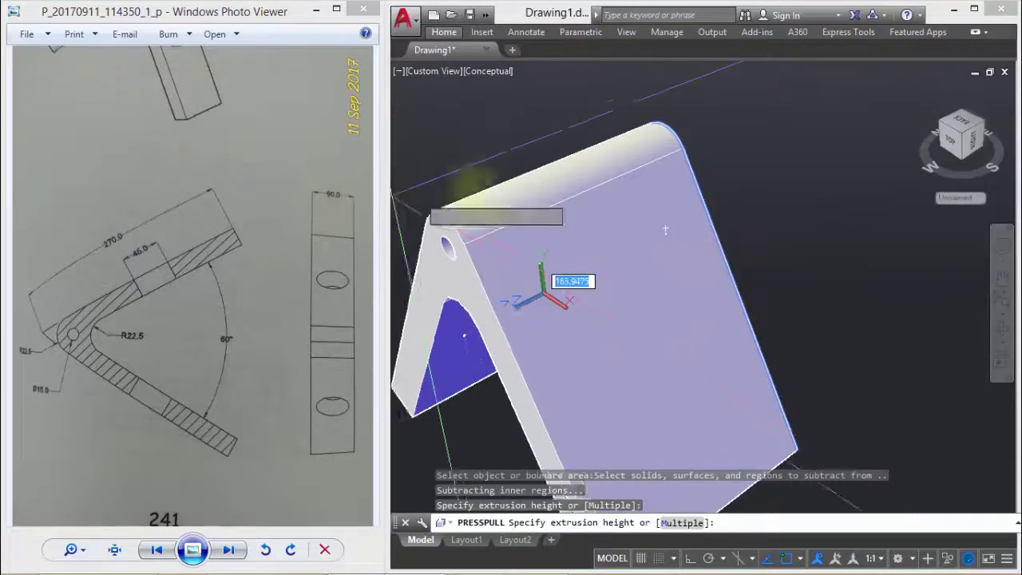
{"action": "type", "text": "60"}
{"action": "key", "text": "Return"}
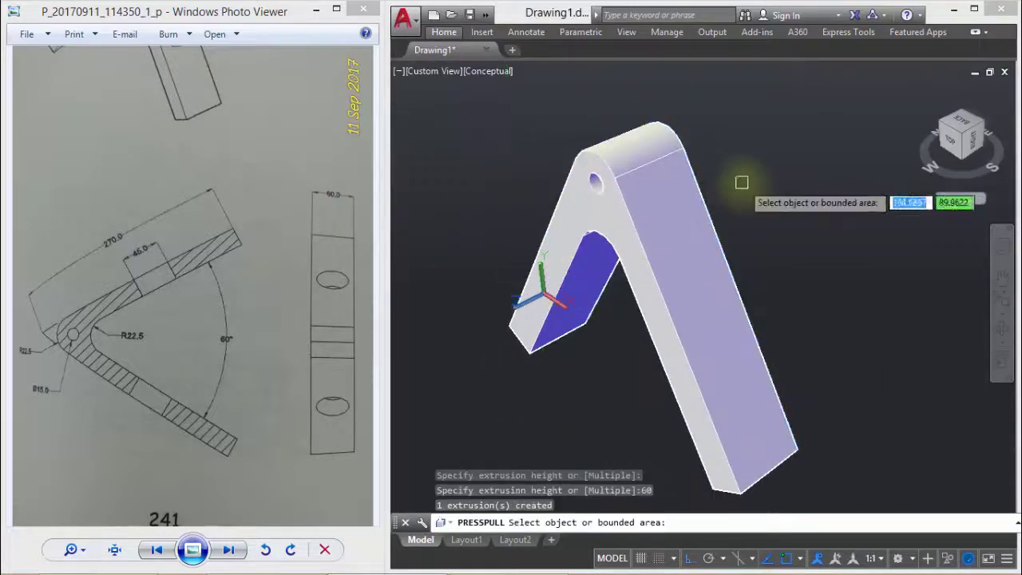
{"action": "key", "text": "Return"}
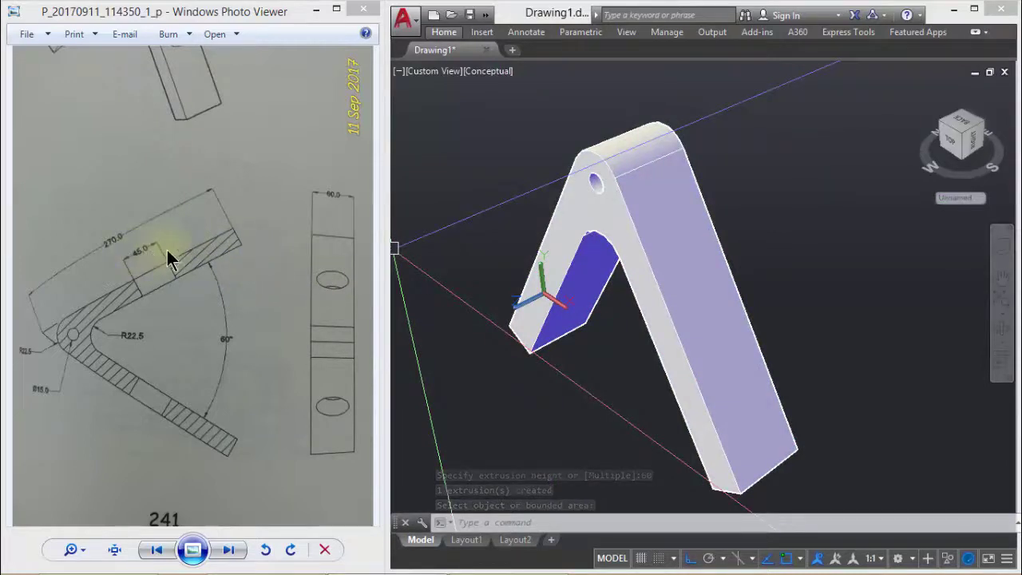
{"action": "middle_click_drag", "start_coordinate": [814, 285], "coordinate": [764, 283], "text": "shift"}
{"action": "type", "text": "ucs"}
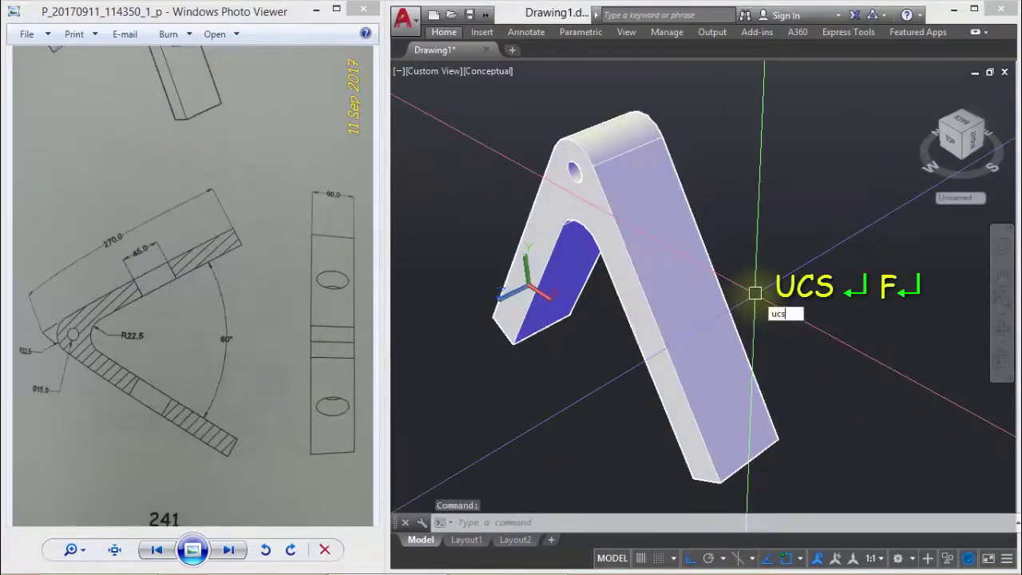
Align the UCS to the long outer face of the right leg
{"action": "key", "text": "Return"}
{"action": "type", "text": "f"}
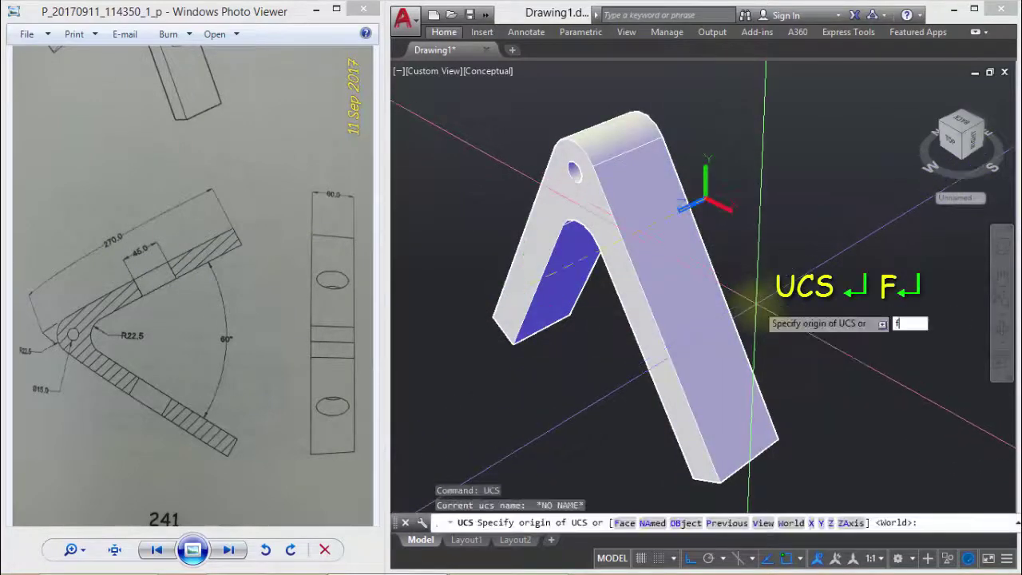
{"action": "key", "text": "Return"}
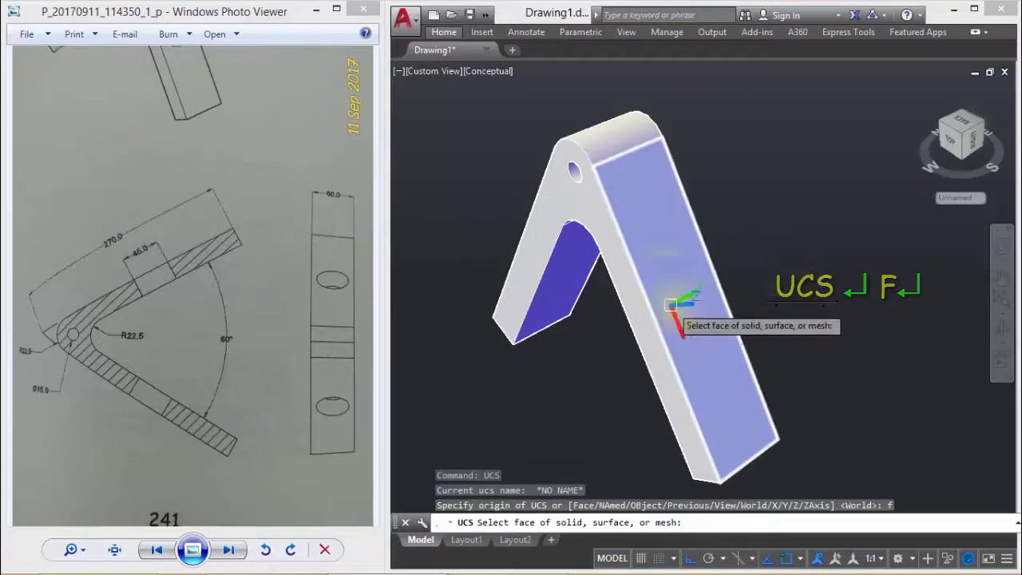
{"action": "left_click", "coordinate": [646, 231]}
{"action": "key", "text": "Return"}
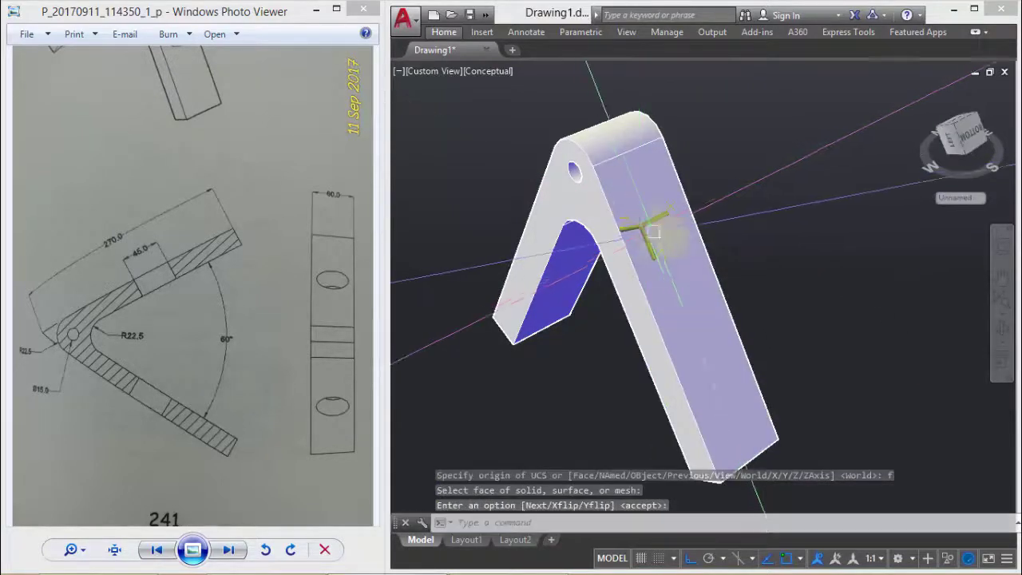
Set the visual style to 2D Wireframe
{"action": "left_click", "coordinate": [492, 77]}
{"action": "left_click", "coordinate": [554, 111]}
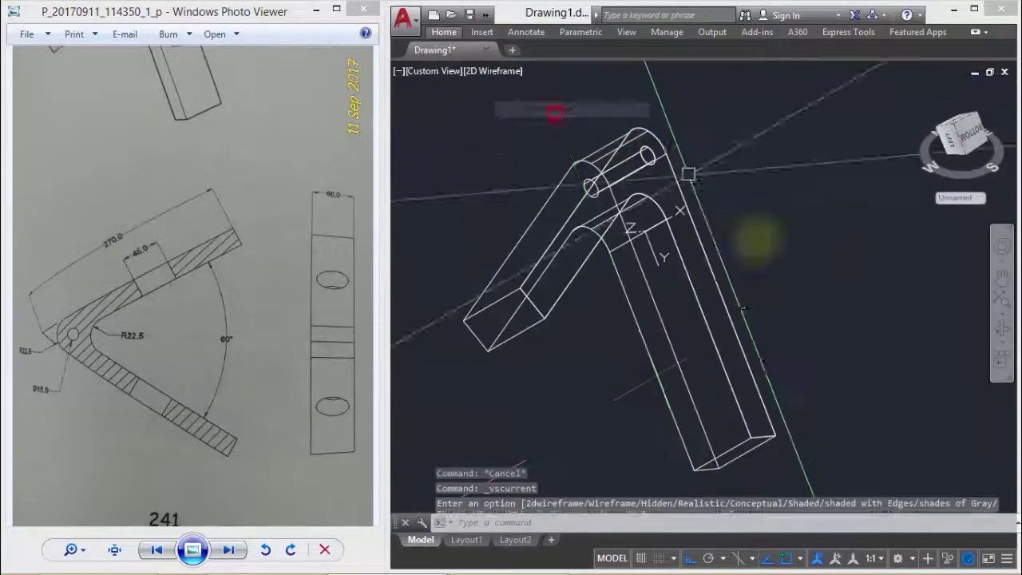
{"action": "scroll", "coordinate": [719, 267], "scroll_direction": "up", "scroll_amount": 3}
{"action": "scroll", "coordinate": [808, 218], "scroll_direction": "down", "scroll_amount": 3}
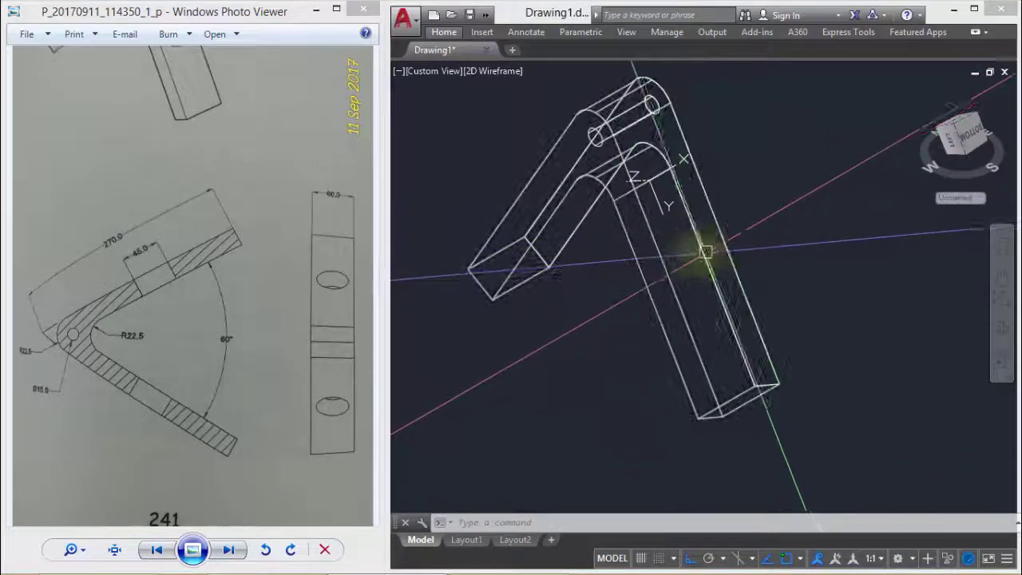
{"action": "type", "text": "CYL"}
{"action": "key", "text": "Return"}
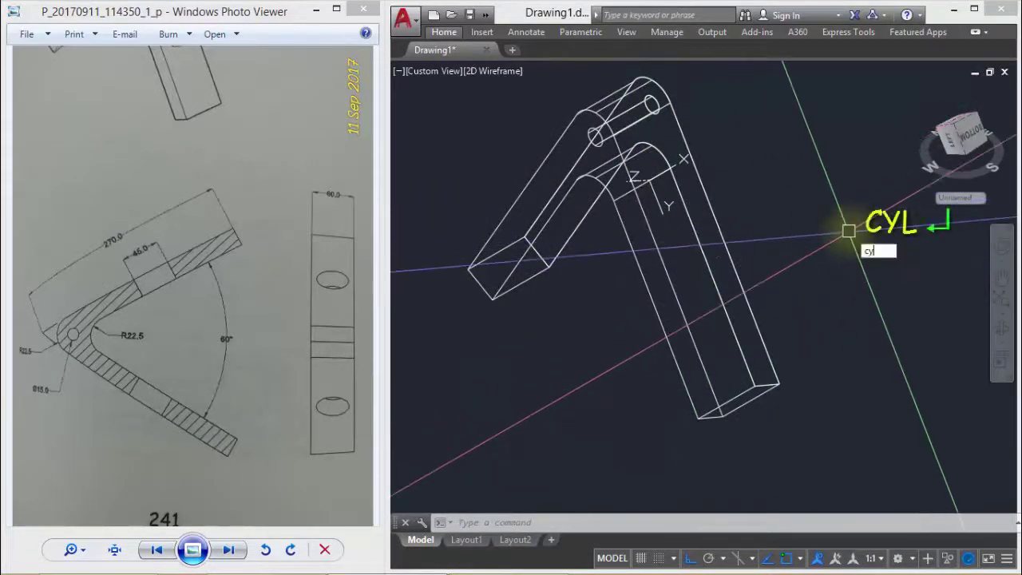
{"action": "key", "text": "Return"}
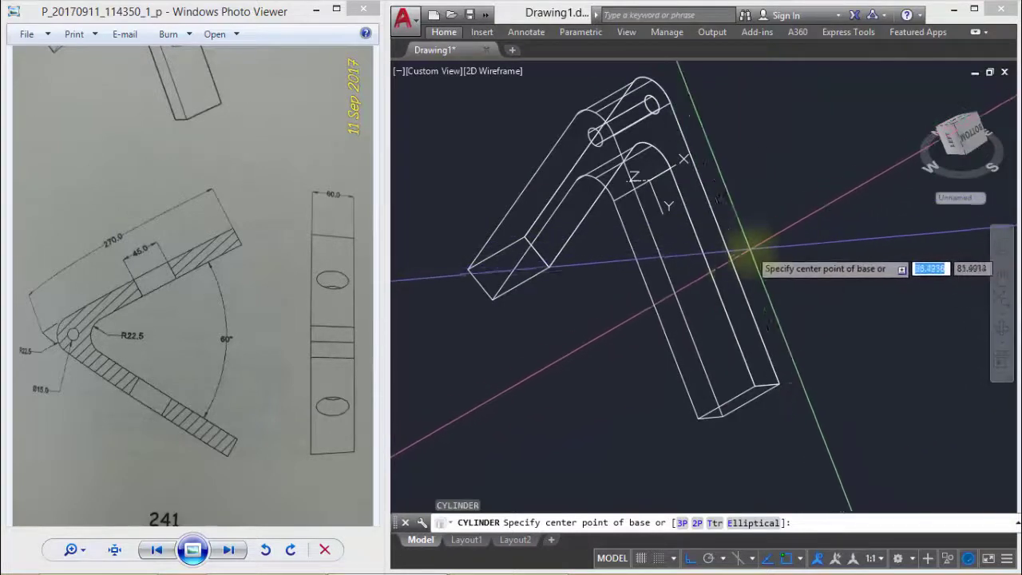
{"action": "type", "text": "from"}
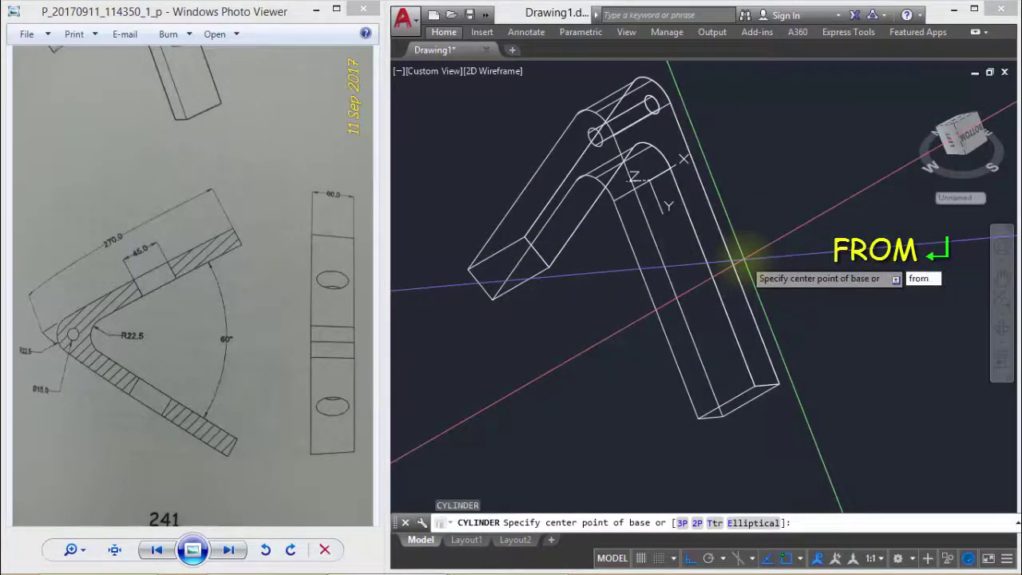
{"action": "key", "text": "Return"}
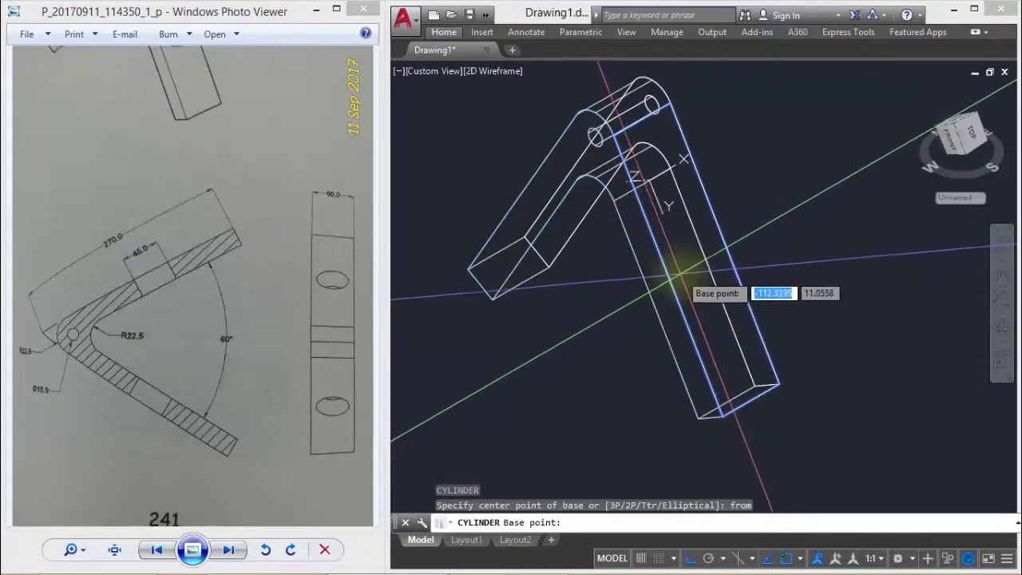
{"action": "left_click", "coordinate": [668, 276]}
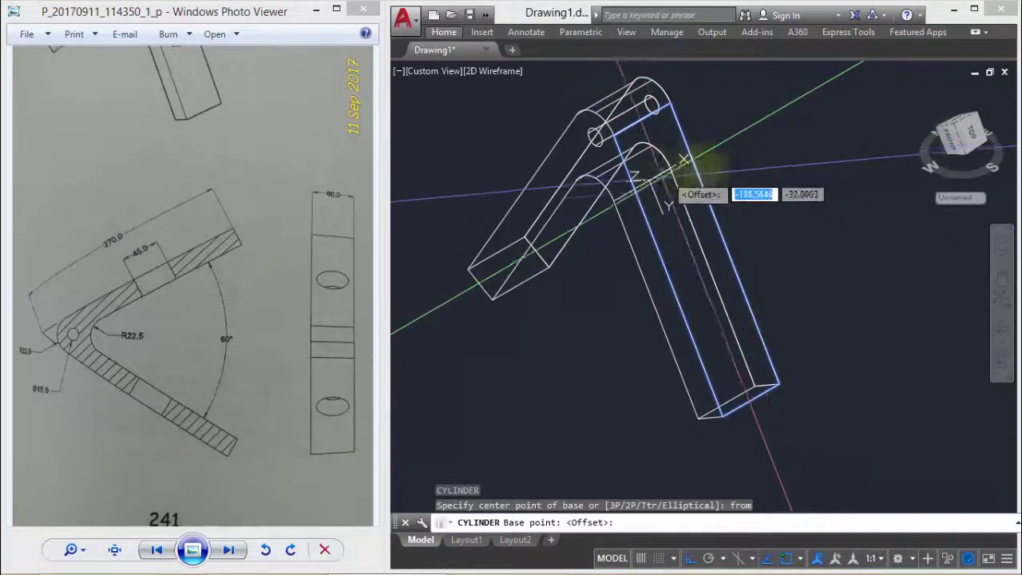
{"action": "key", "text": "F8"}
{"action": "type", "text": "@"}
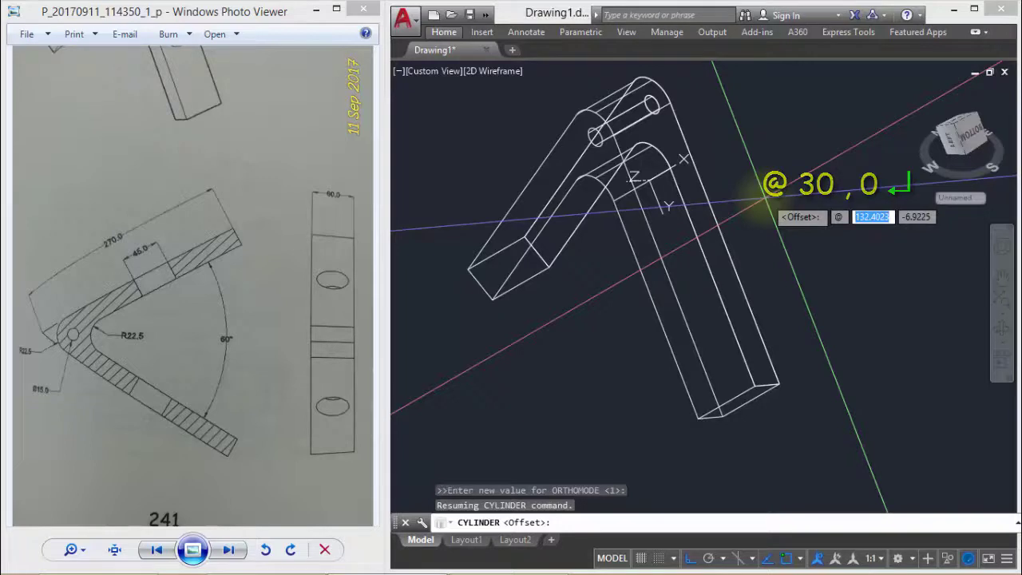
{"action": "type", "text": "30,0"}
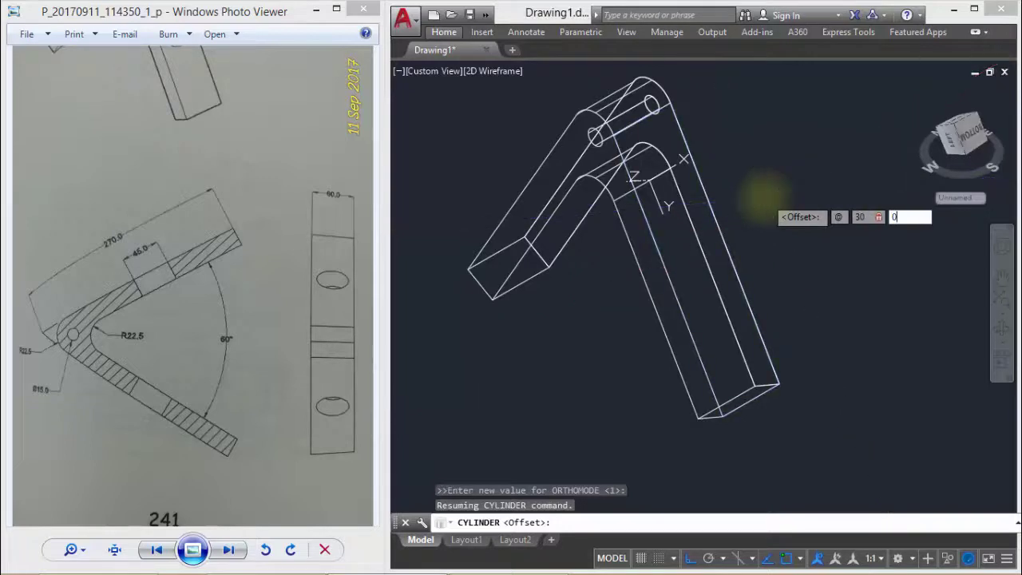
{"action": "key", "text": "Return"}
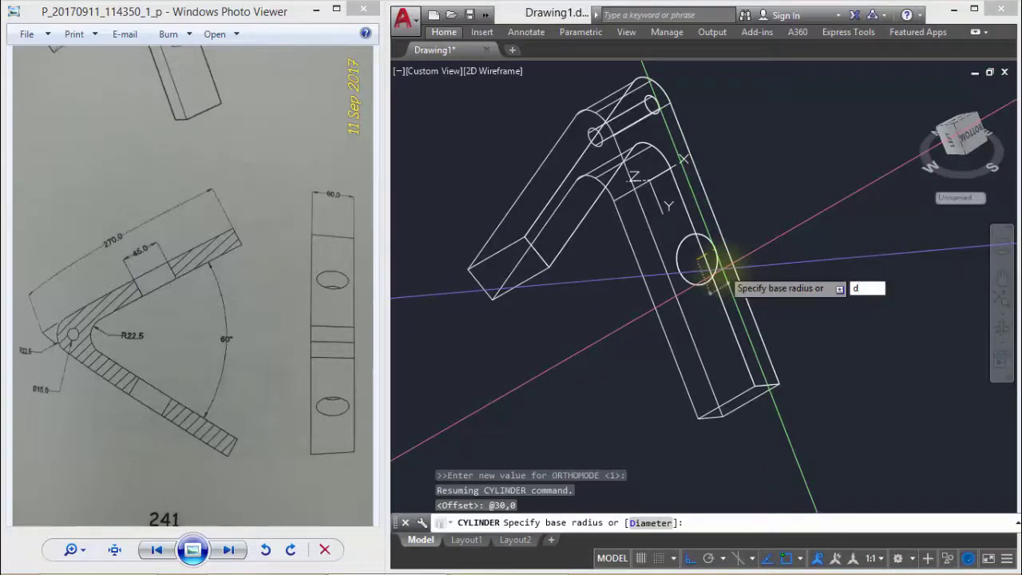
Size the cylinder at diameter 45 and height 30
{"action": "key", "text": "Return"}
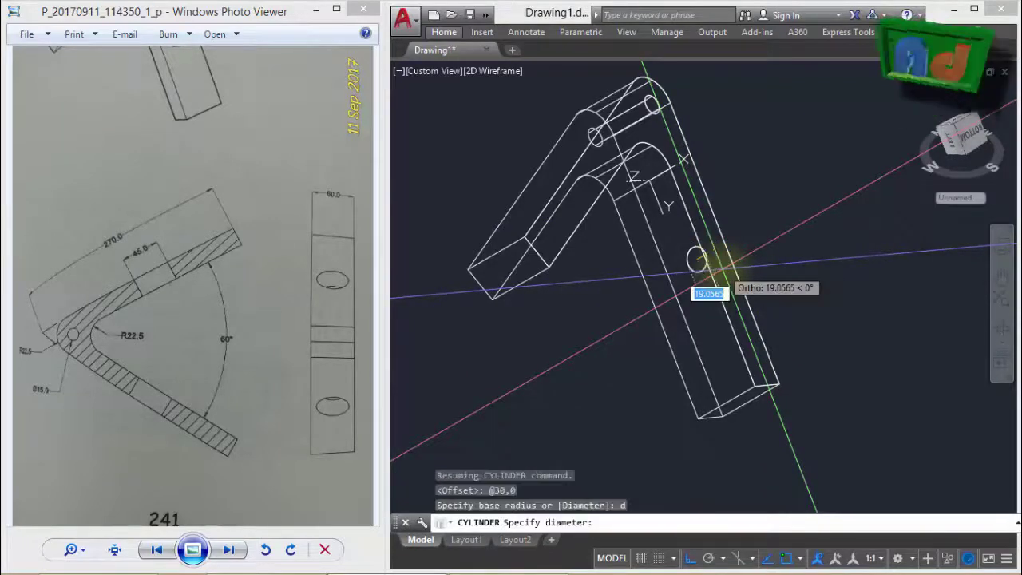
{"action": "type", "text": "45"}
{"action": "key", "text": "Return"}
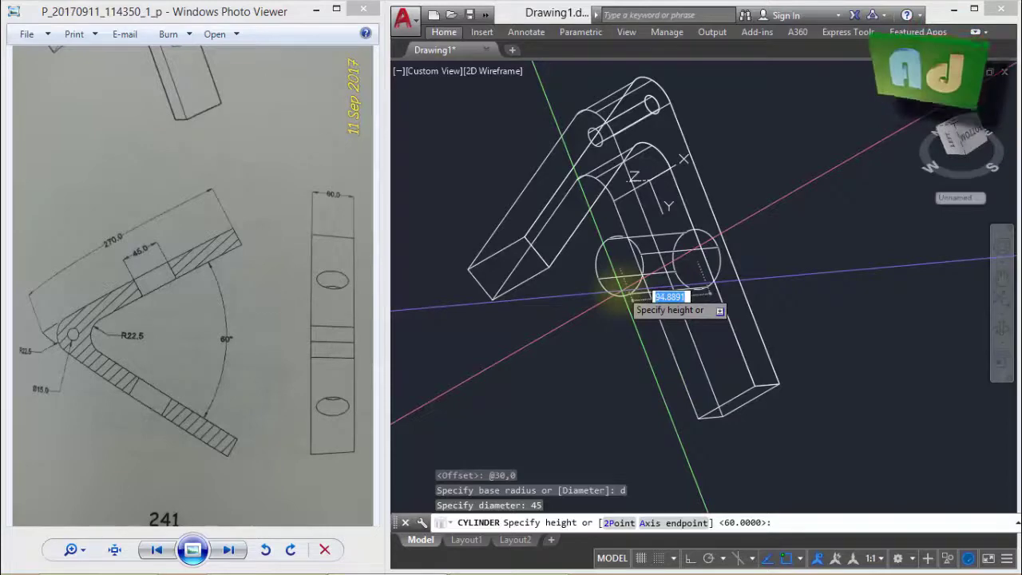
{"action": "type", "text": "30"}
{"action": "key", "text": "Return"}
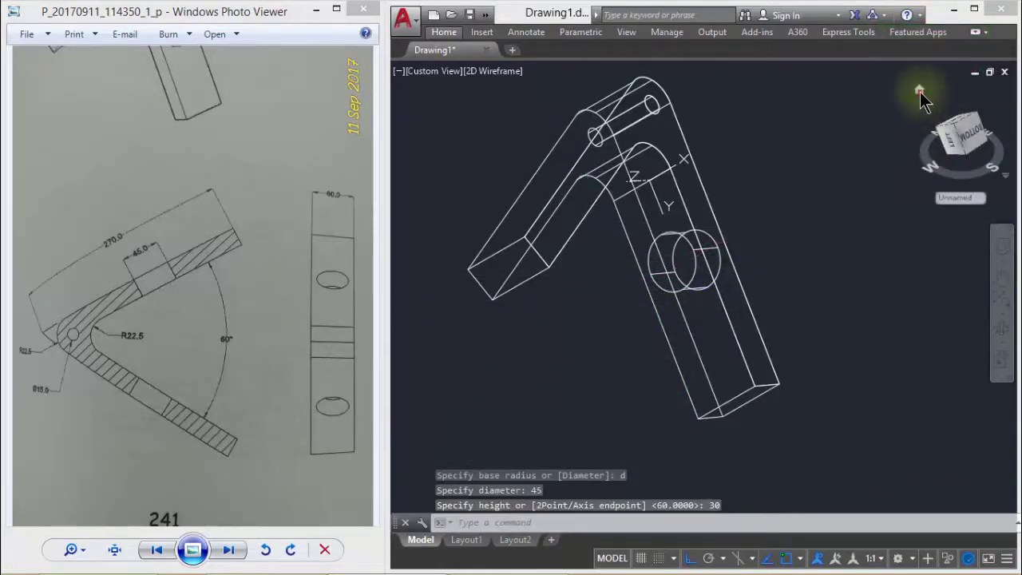
{"action": "left_click", "coordinate": [919, 92]}
{"action": "type", "text": "3D"}
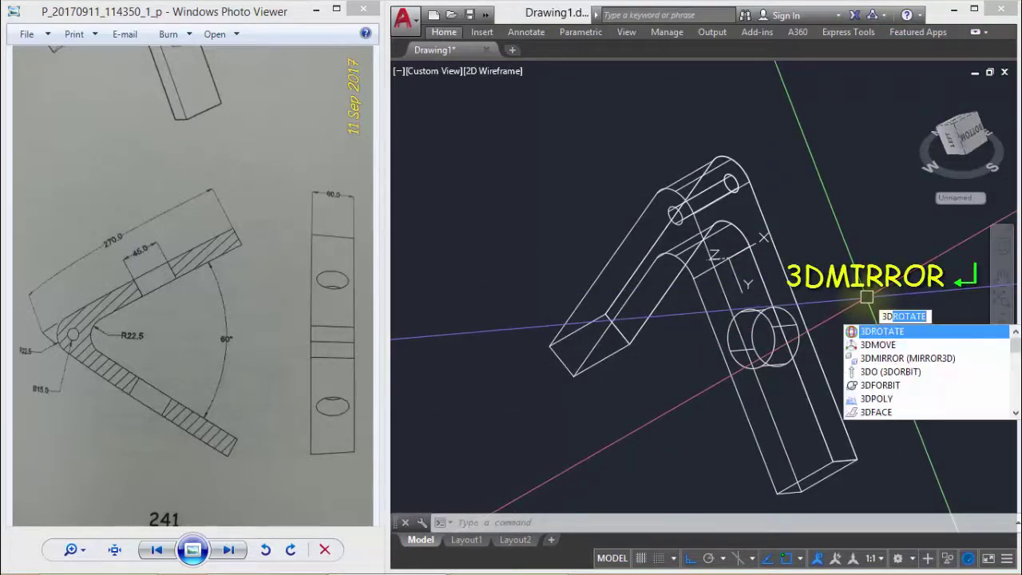
3D-mirror the Ø45 cylinder through a three-point plane at the apex hole, keeping the original
{"action": "left_click", "coordinate": [895, 358]}
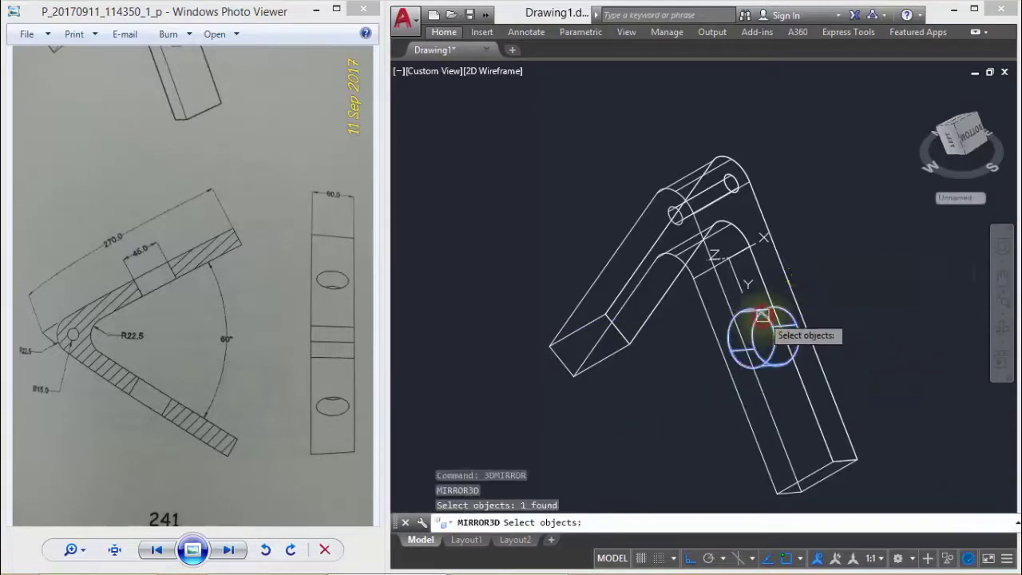
{"action": "key", "text": "Return"}
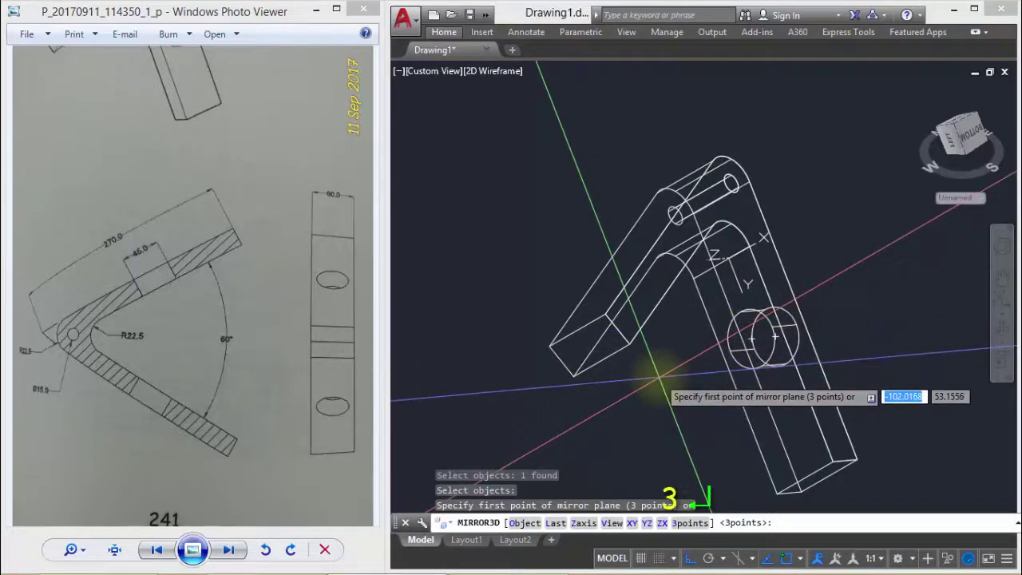
{"action": "key", "text": "Return"}
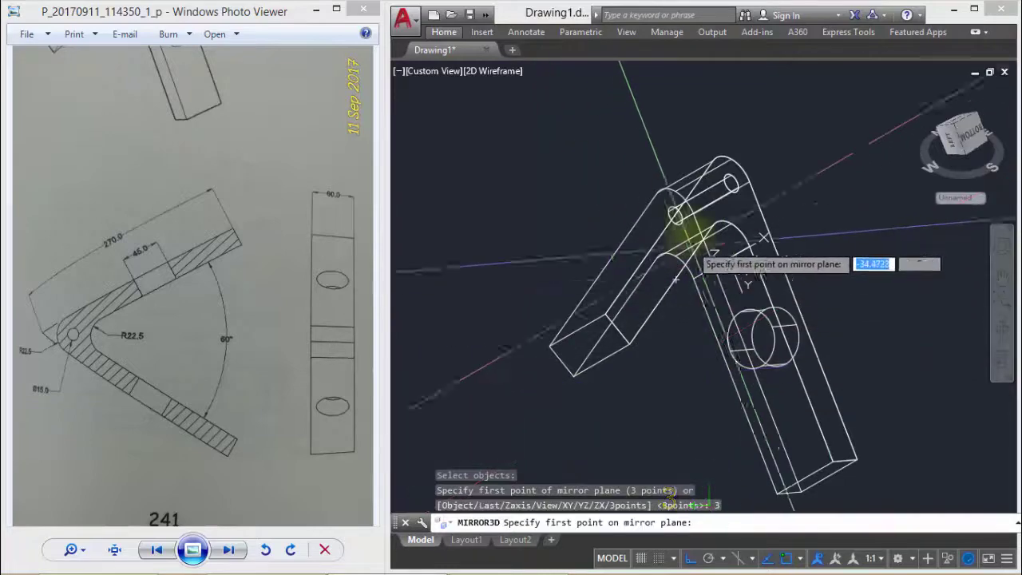
{"action": "scroll", "coordinate": [683, 208], "scroll_direction": "up", "scroll_amount": 5}
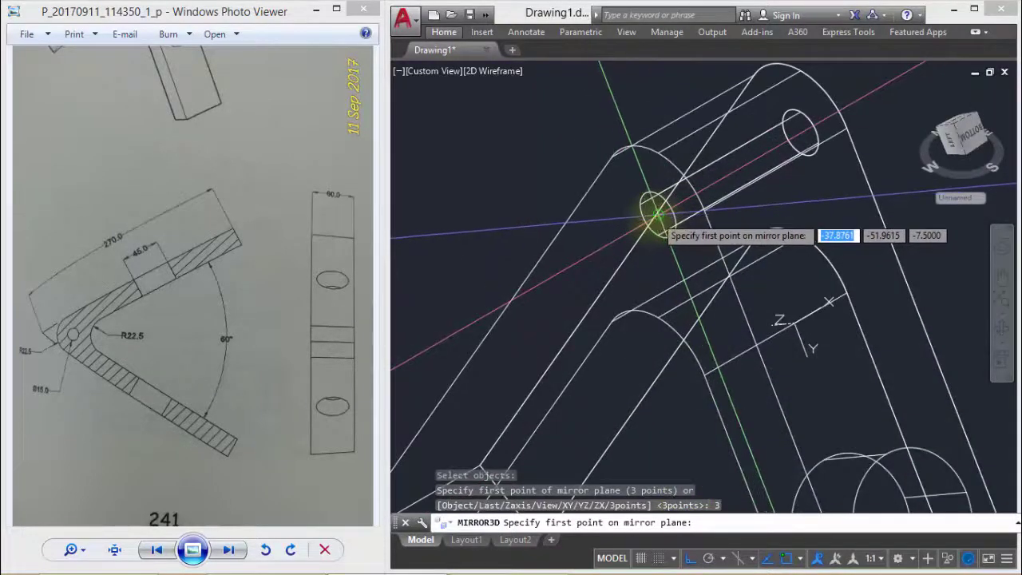
{"action": "left_click", "coordinate": [656, 213]}
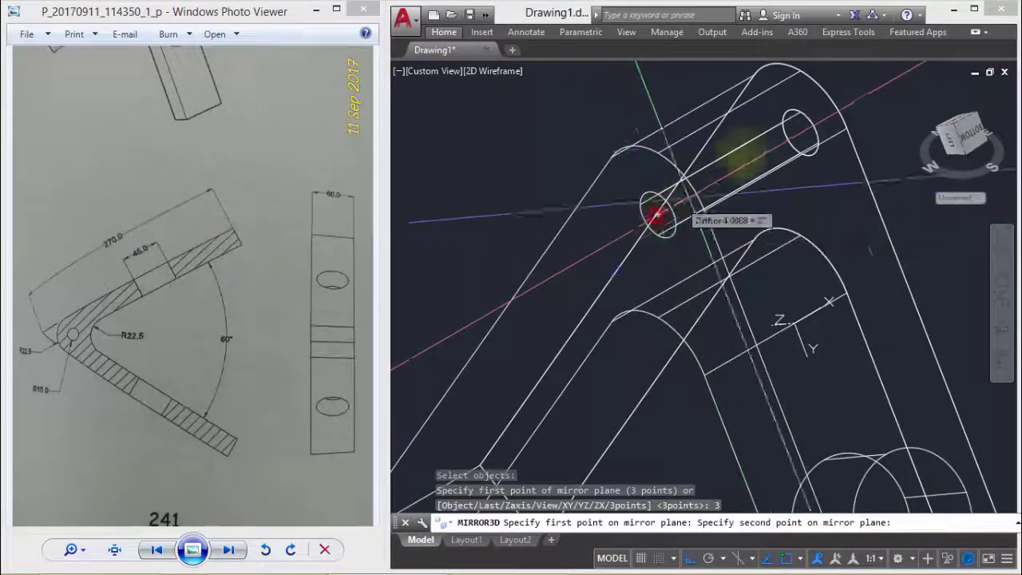
{"action": "left_click", "coordinate": [801, 132]}
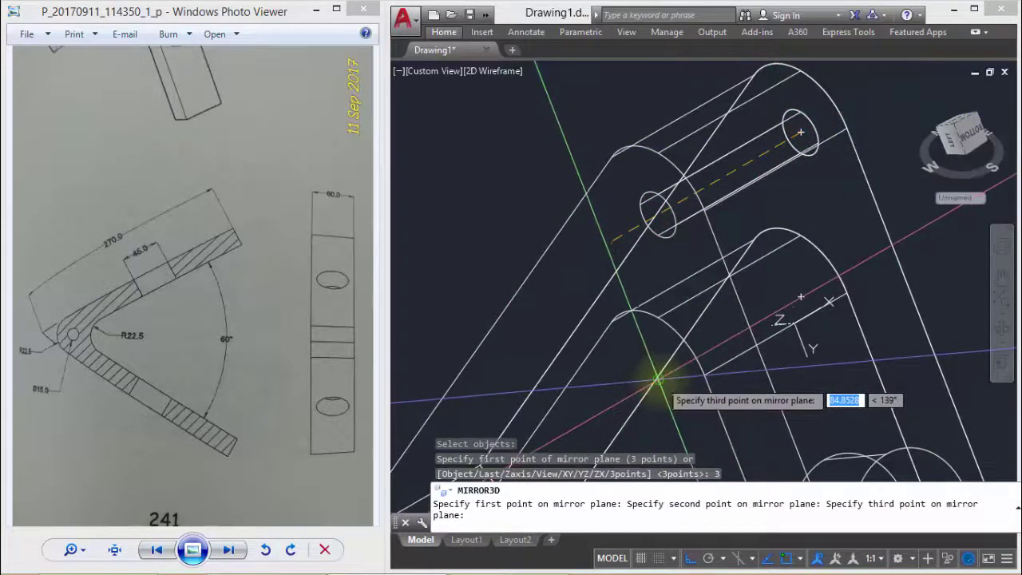
{"action": "left_click", "coordinate": [657, 378]}
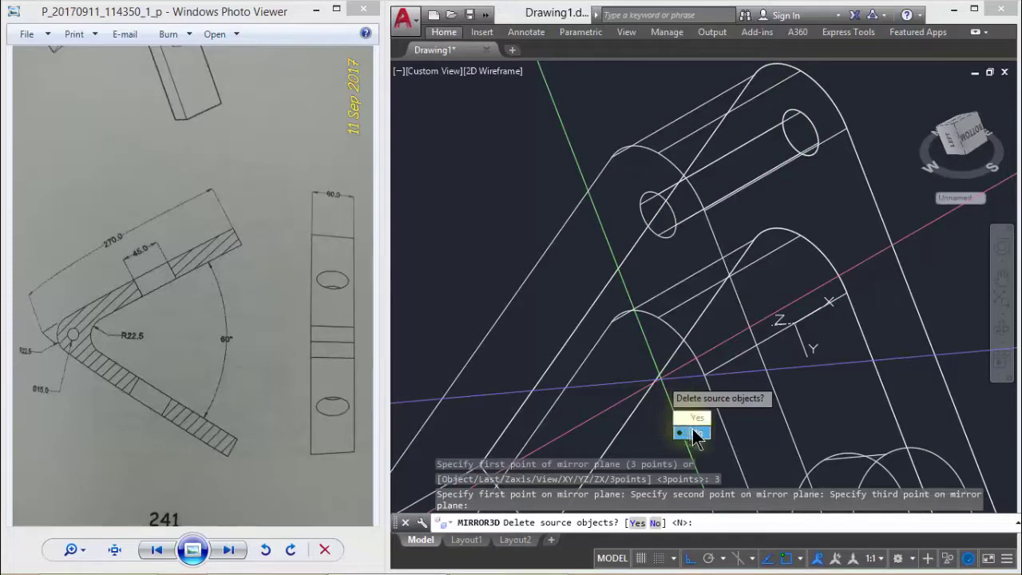
{"action": "type", "text": "n"}
{"action": "key", "text": "Return"}
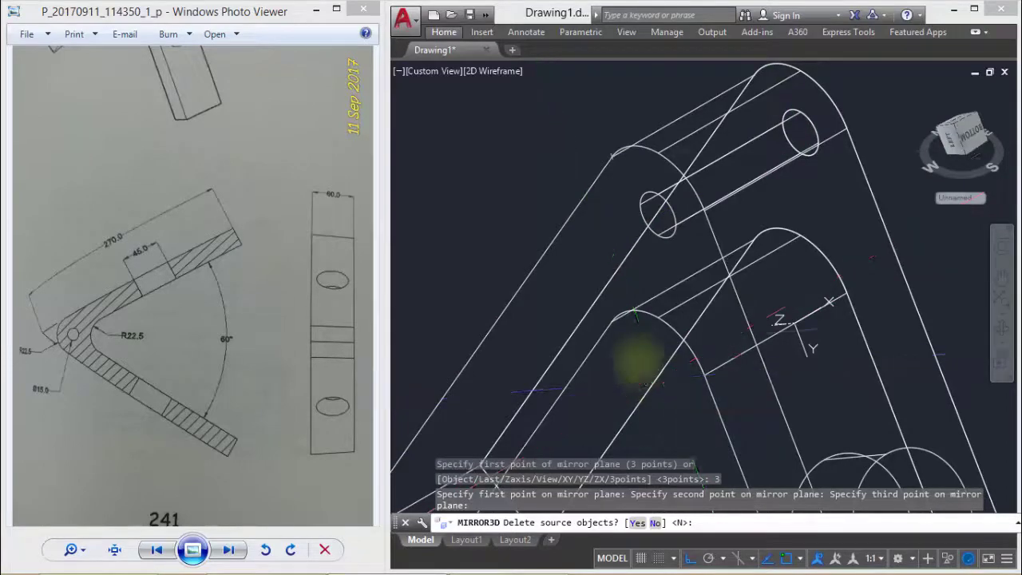
{"action": "scroll", "coordinate": [726, 269], "scroll_direction": "down", "scroll_amount": 3}
{"action": "scroll", "coordinate": [728, 266], "scroll_direction": "down", "scroll_amount": 2}
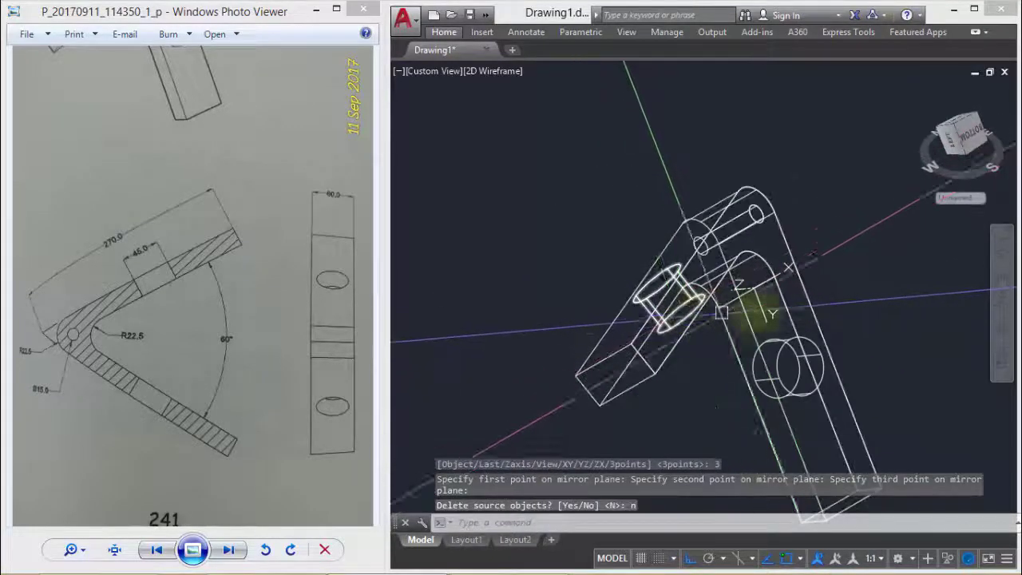
Subtract both Ø45 cylinders from the bracket to make holes through its arms
{"action": "type", "text": "u"}
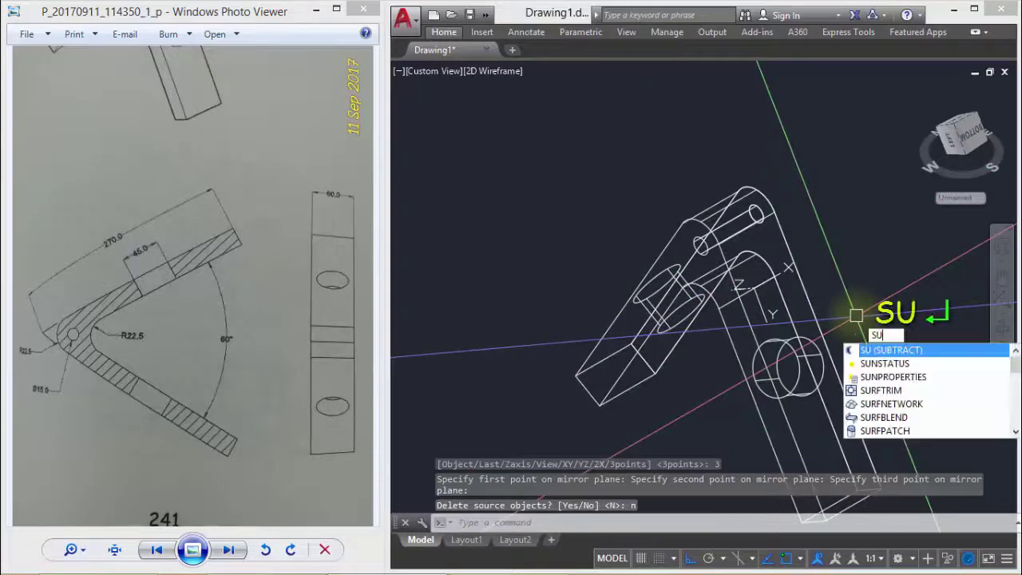
{"action": "key", "text": "Return"}
{"action": "left_click", "coordinate": [813, 309]}
{"action": "key", "text": "Return"}
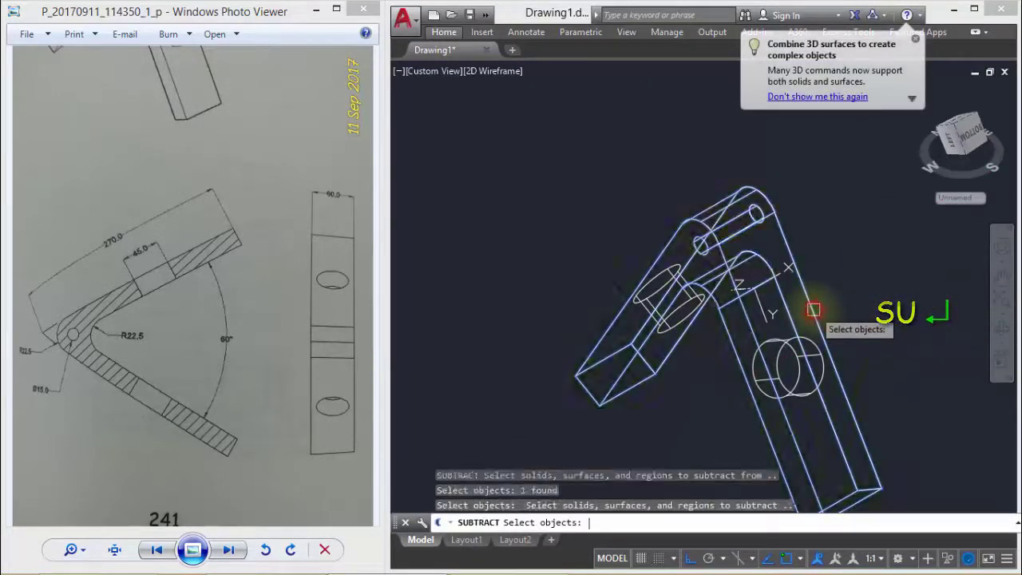
{"action": "left_click", "coordinate": [788, 344]}
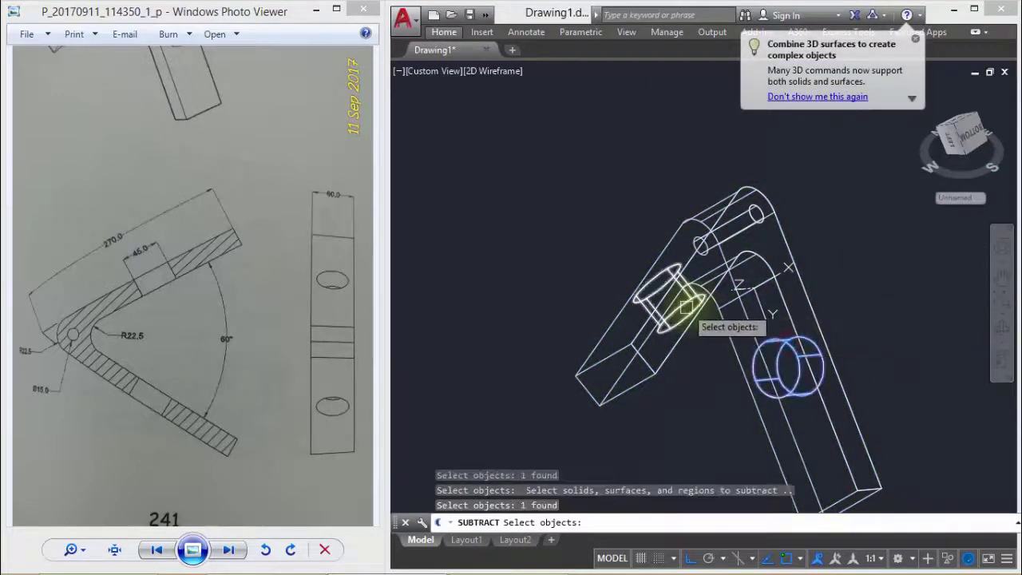
{"action": "left_click", "coordinate": [685, 307]}
{"action": "key", "text": "Return"}
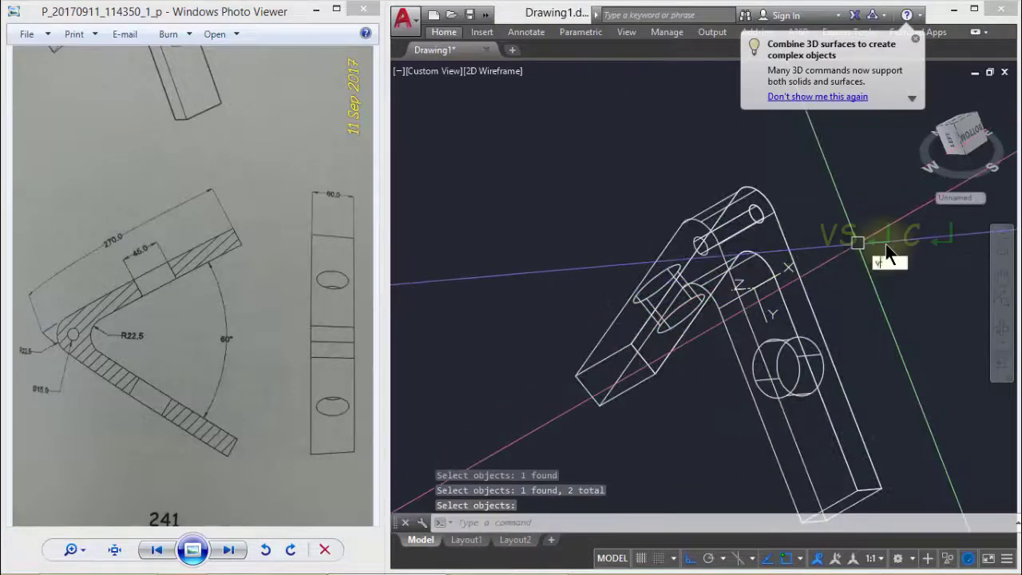
Switch the visual style to Conceptual shading
{"action": "type", "text": "s"}
{"action": "key", "text": "Return"}
{"action": "type", "text": "c"}
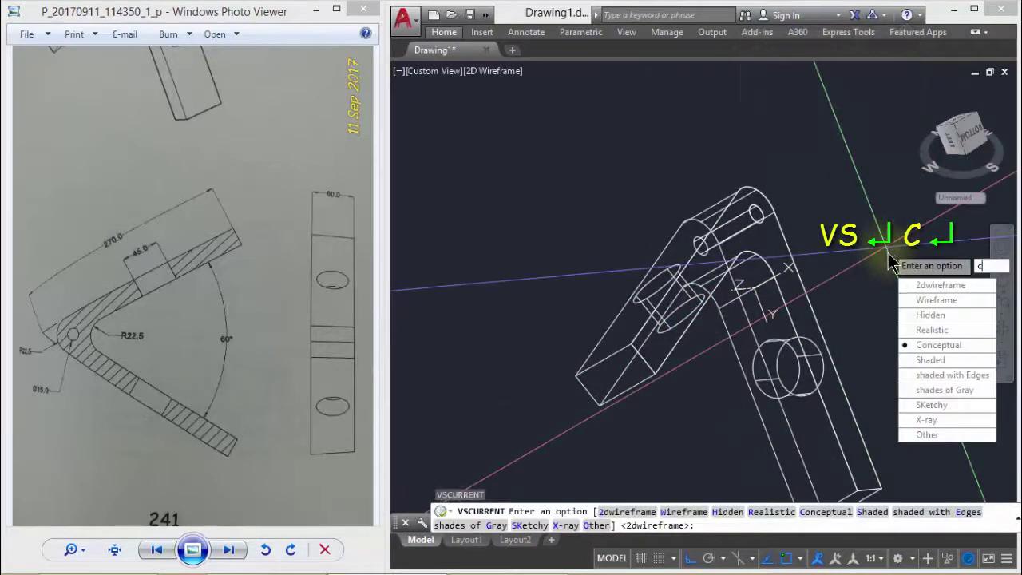
{"action": "key", "text": "Return"}
Orbit the shaded bracket to view its 15 apex hole and two Ø45 leg holes
{"action": "mouse_move", "coordinate": [867, 308]}
{"action": "middle_mouse_down", "text": "shift"}
{"action": "mouse_move", "coordinate": [838, 247]}
{"action": "mouse_move", "coordinate": [666, 354]}
{"action": "mouse_move", "coordinate": [705, 240]}
{"action": "mouse_move", "coordinate": [734, 231]}
{"action": "mouse_move", "coordinate": [766, 264]}
{"action": "mouse_move", "coordinate": [851, 295]}
{"action": "mouse_move", "coordinate": [829, 330]}
{"action": "middle_mouse_up", "text": "shift"}
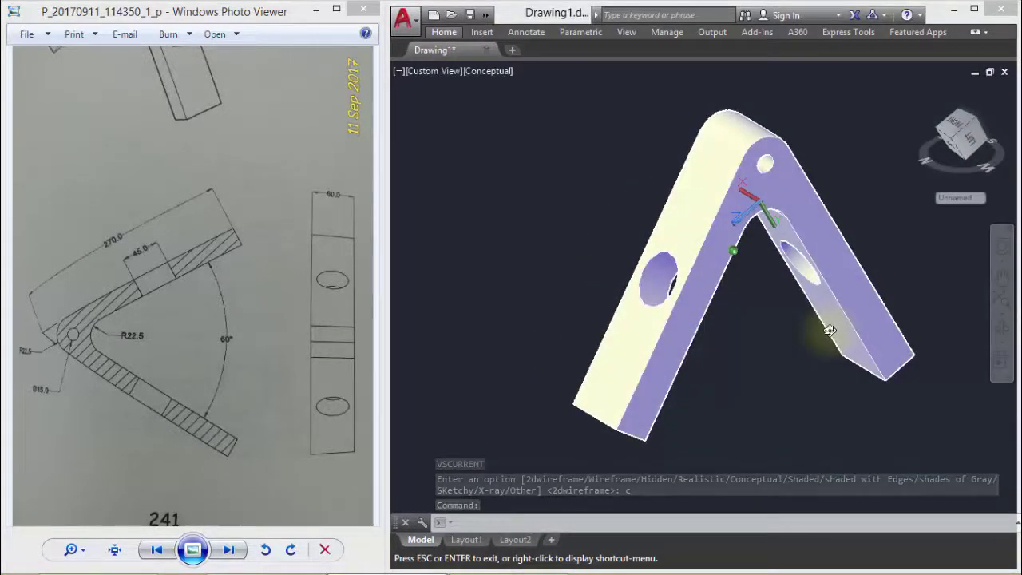